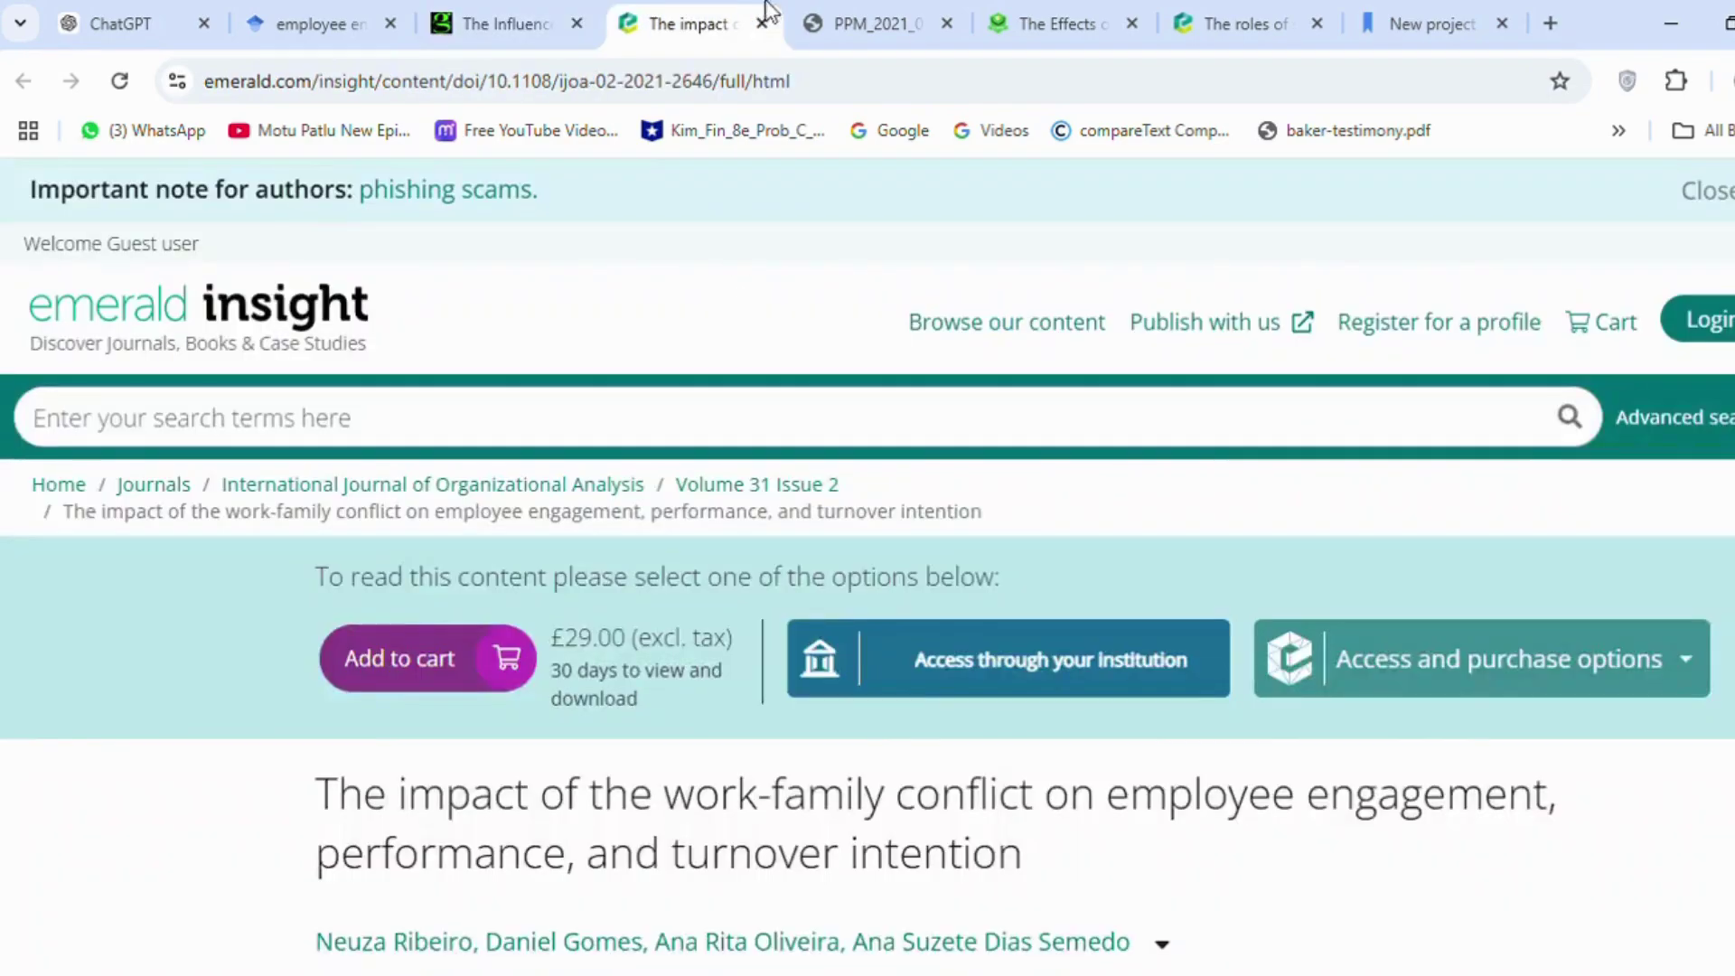
Look over the Emerald page, the PPM_2021 PDF and 'The Effects' leadership styles article
{"action": "scroll", "coordinate": [1600, 384], "scroll_direction": "down", "scroll_amount": 3}
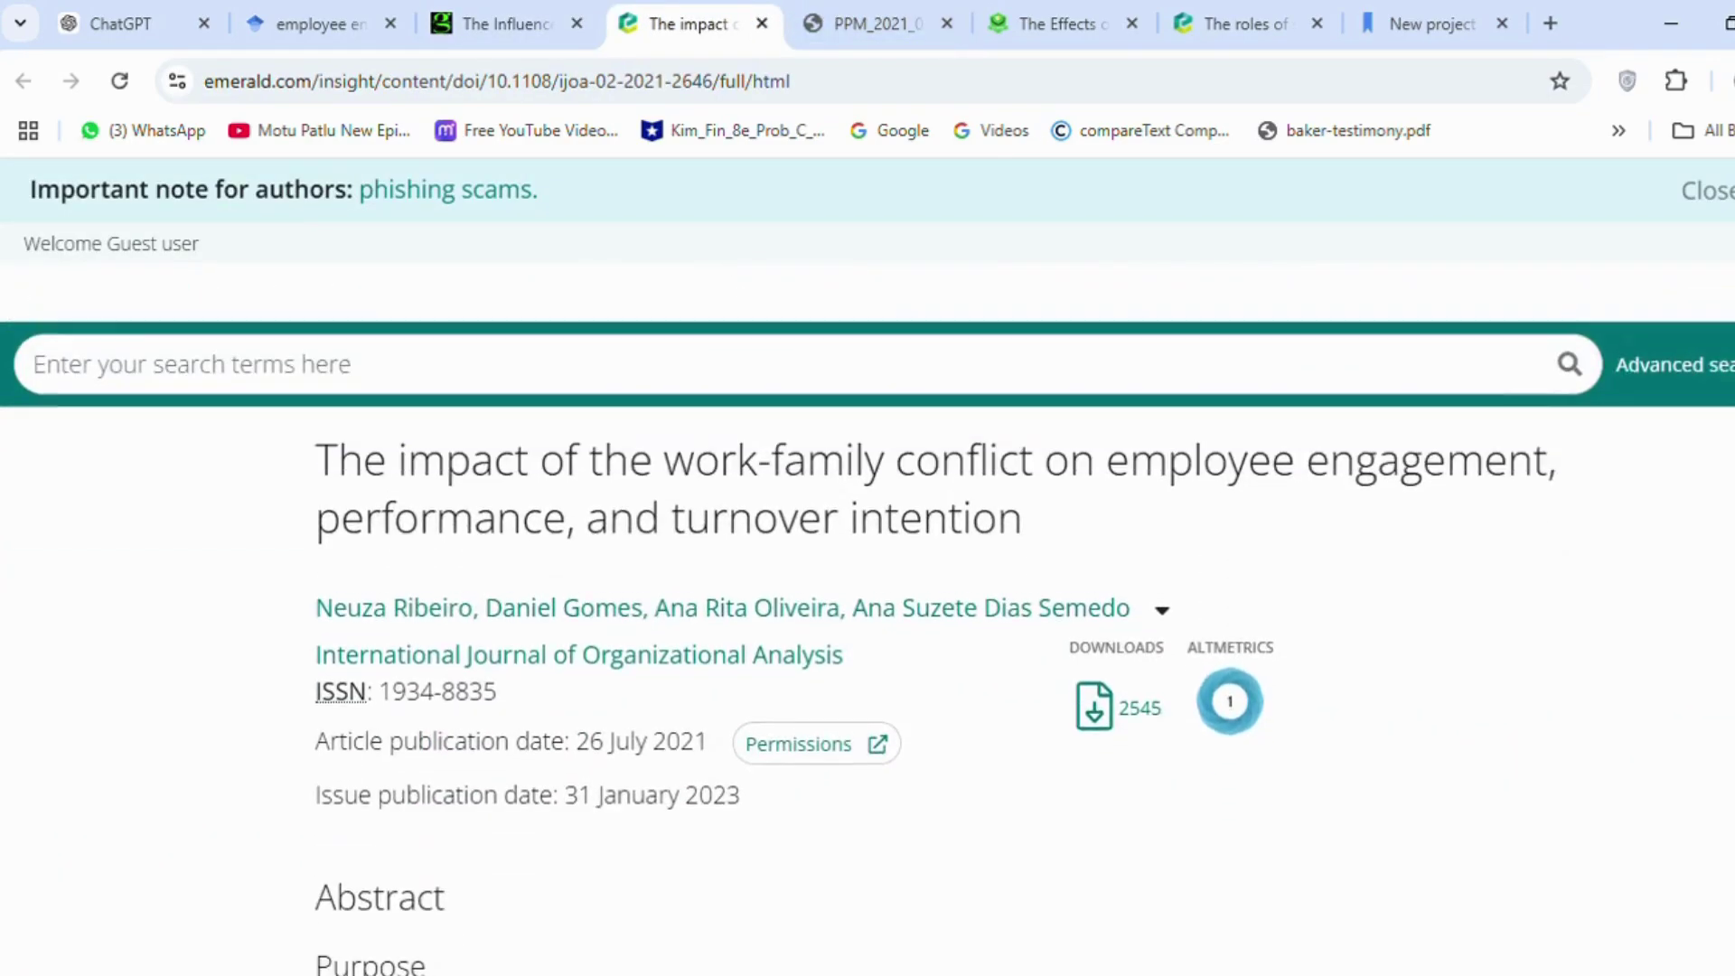
{"action": "left_click", "coordinate": [863, 24]}
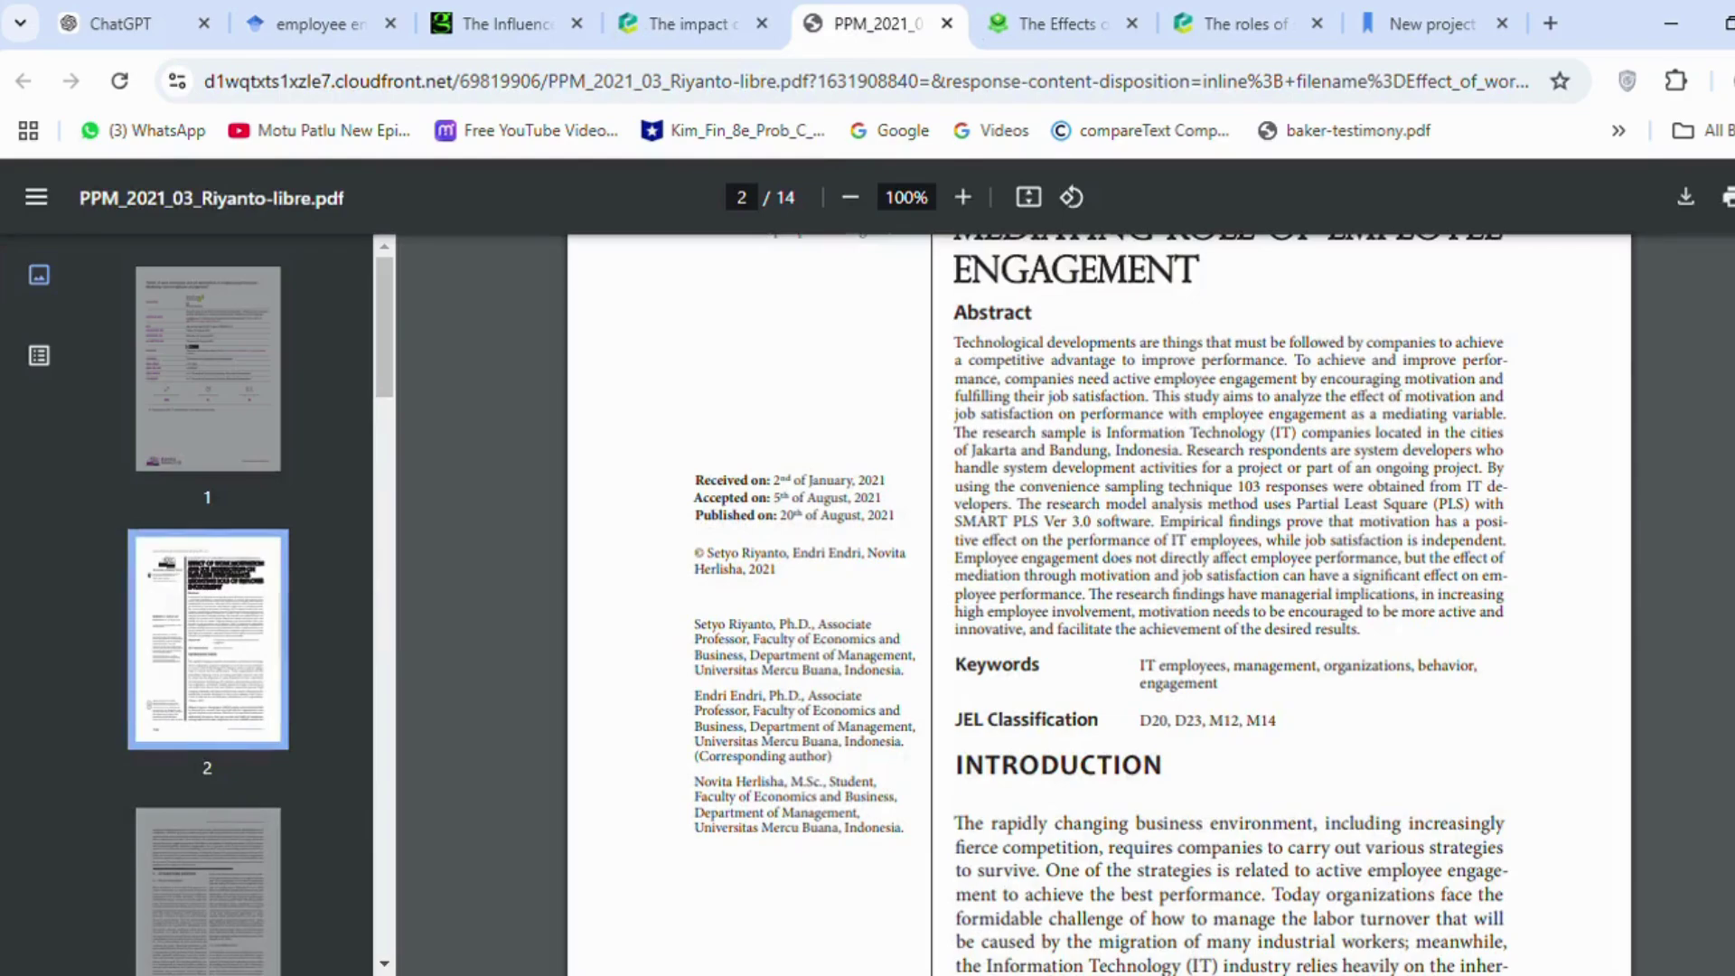
{"action": "scroll", "coordinate": [1098, 597], "scroll_direction": "up", "scroll_amount": 5}
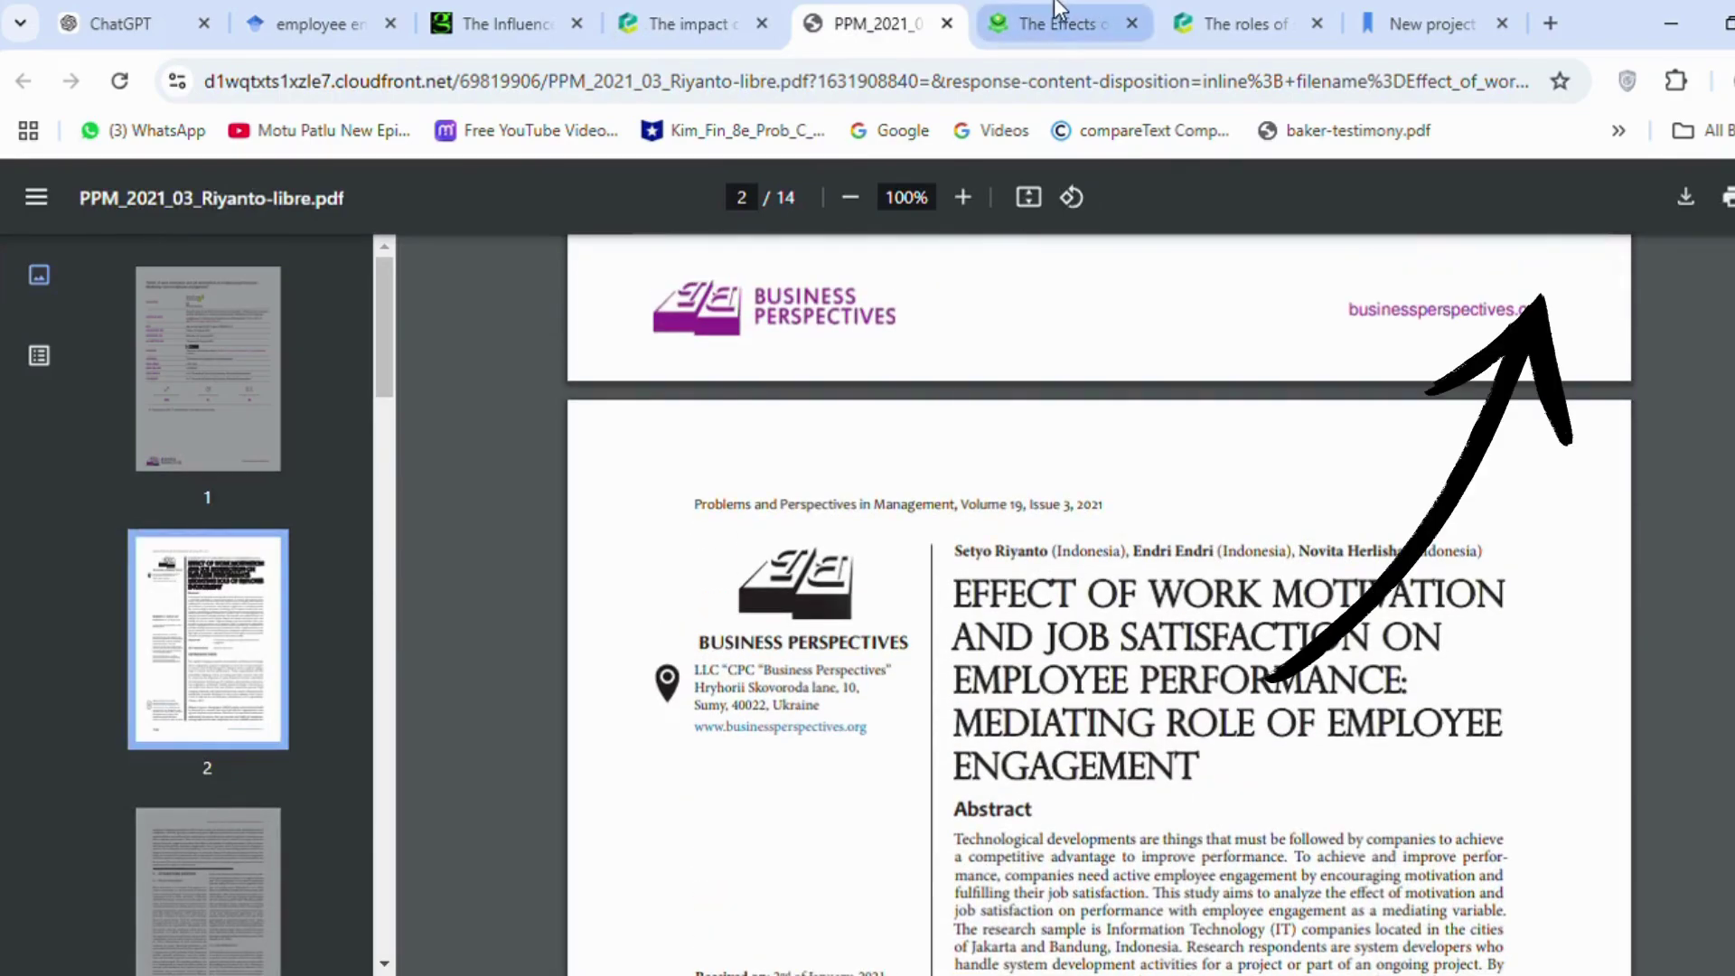
{"action": "left_click", "coordinate": [1057, 13]}
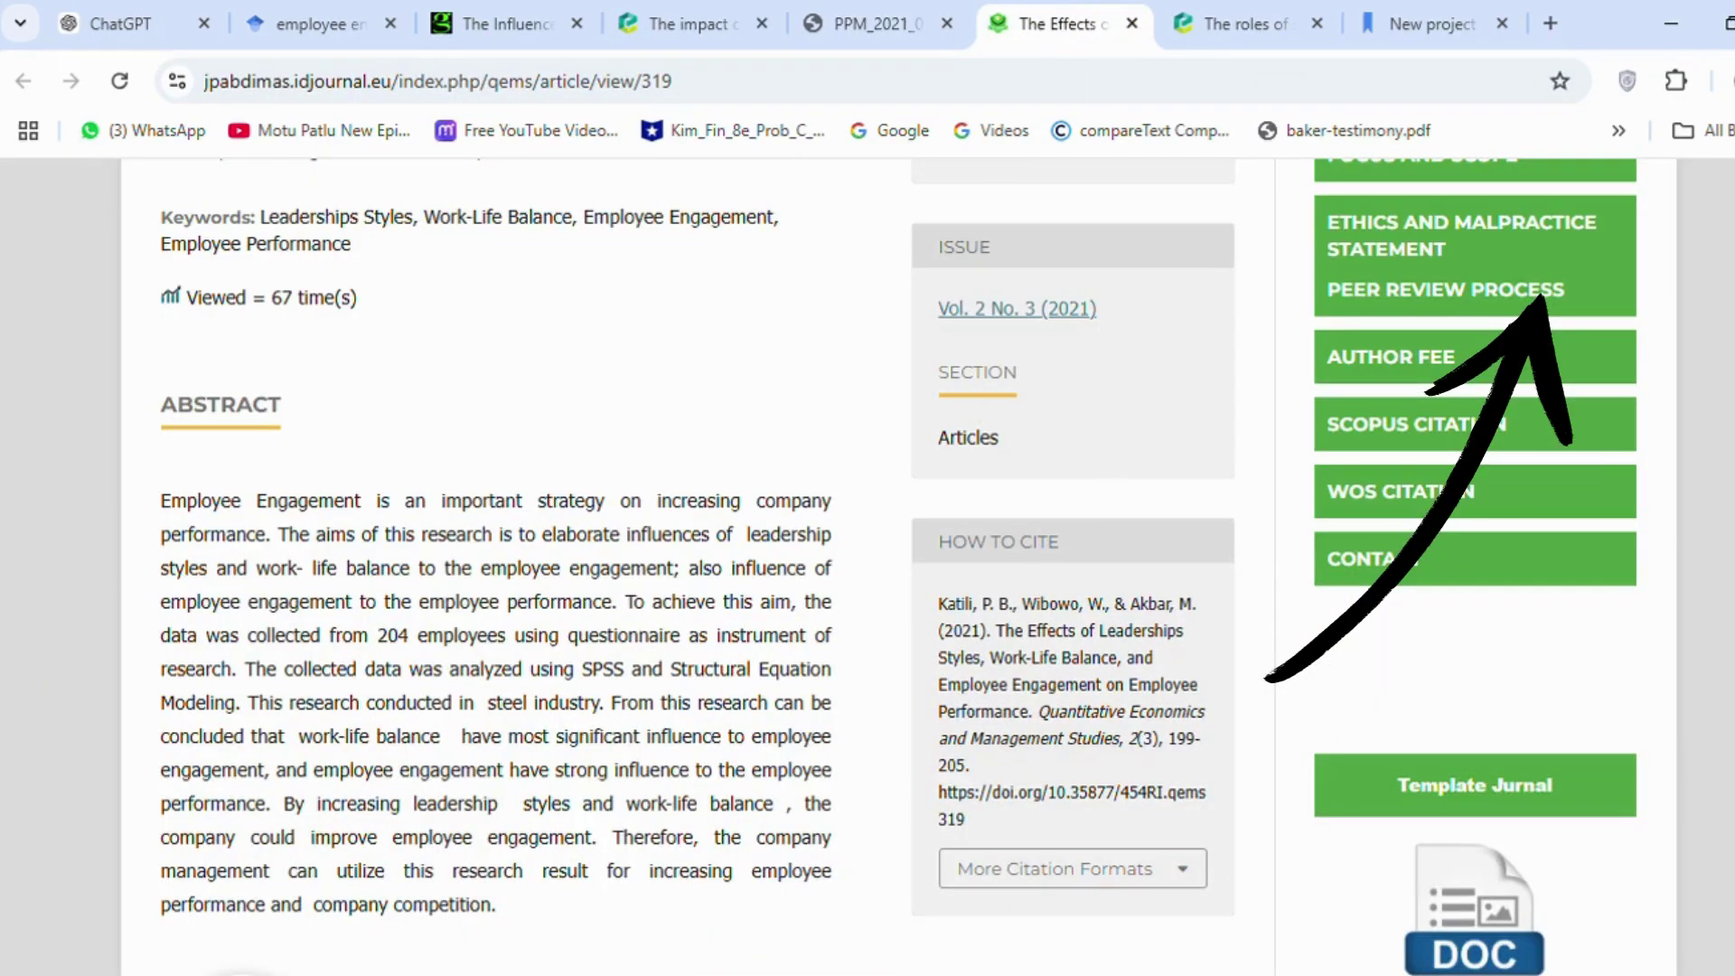
{"action": "scroll", "coordinate": [868, 566], "scroll_direction": "up", "scroll_amount": 10}
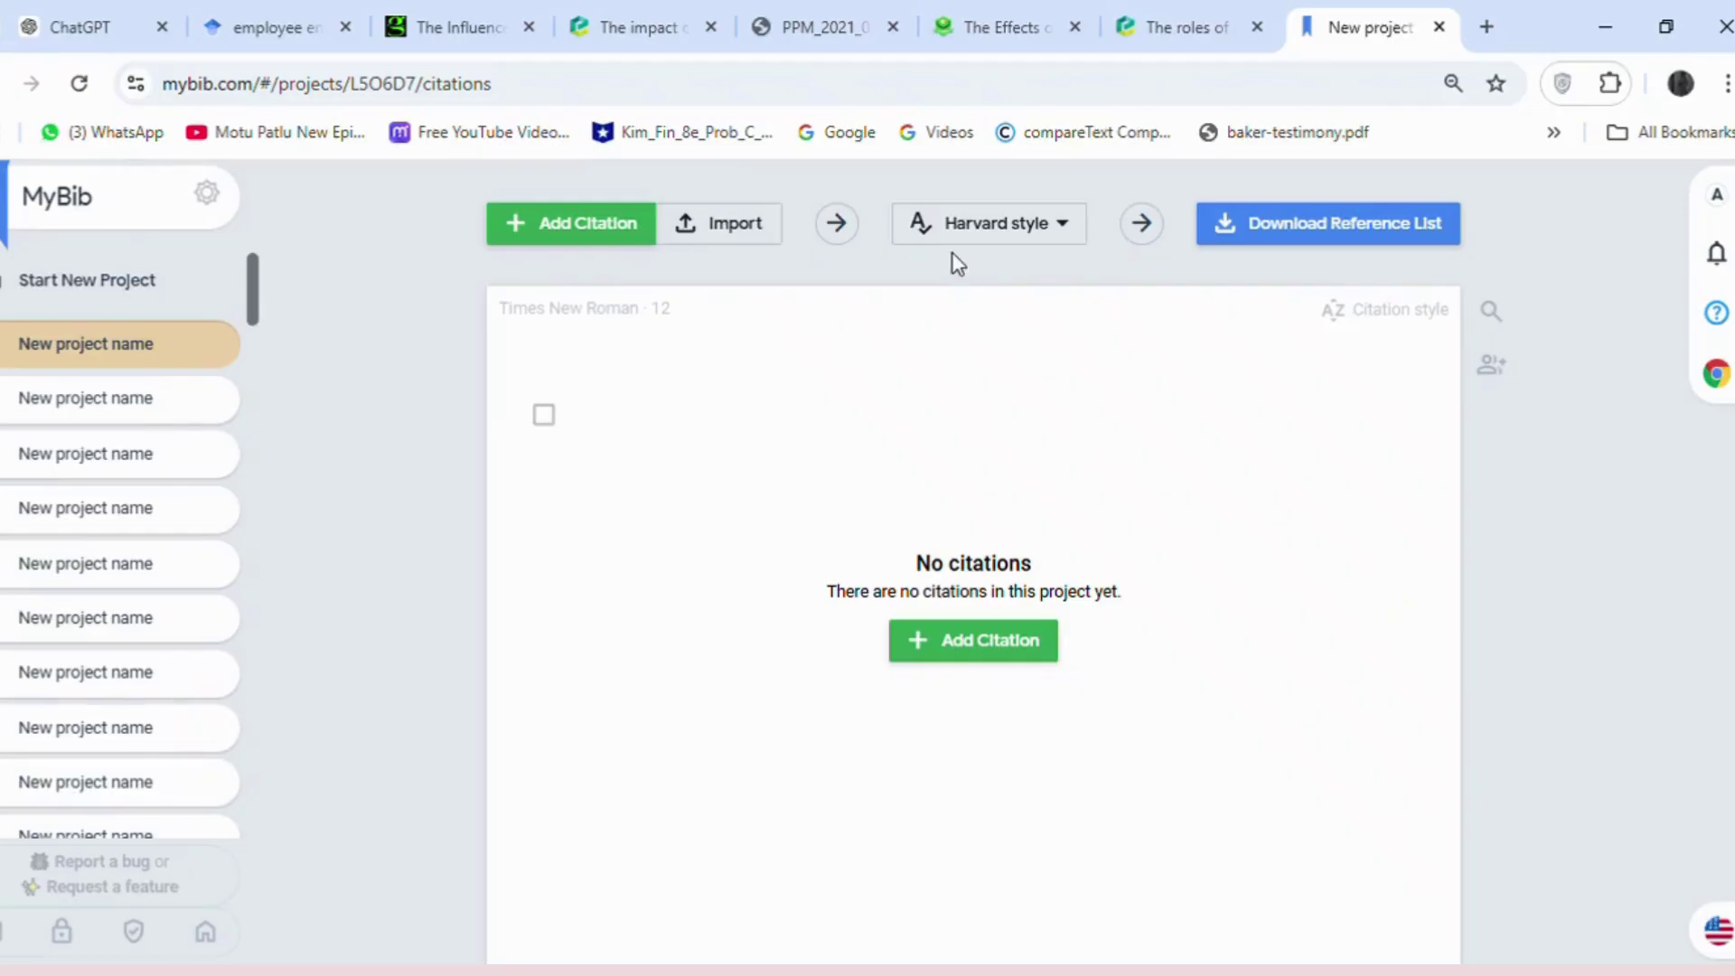
Change the MyBib project's citation style from Harvard to APA 7 and save it
{"action": "left_click", "coordinate": [1038, 233]}
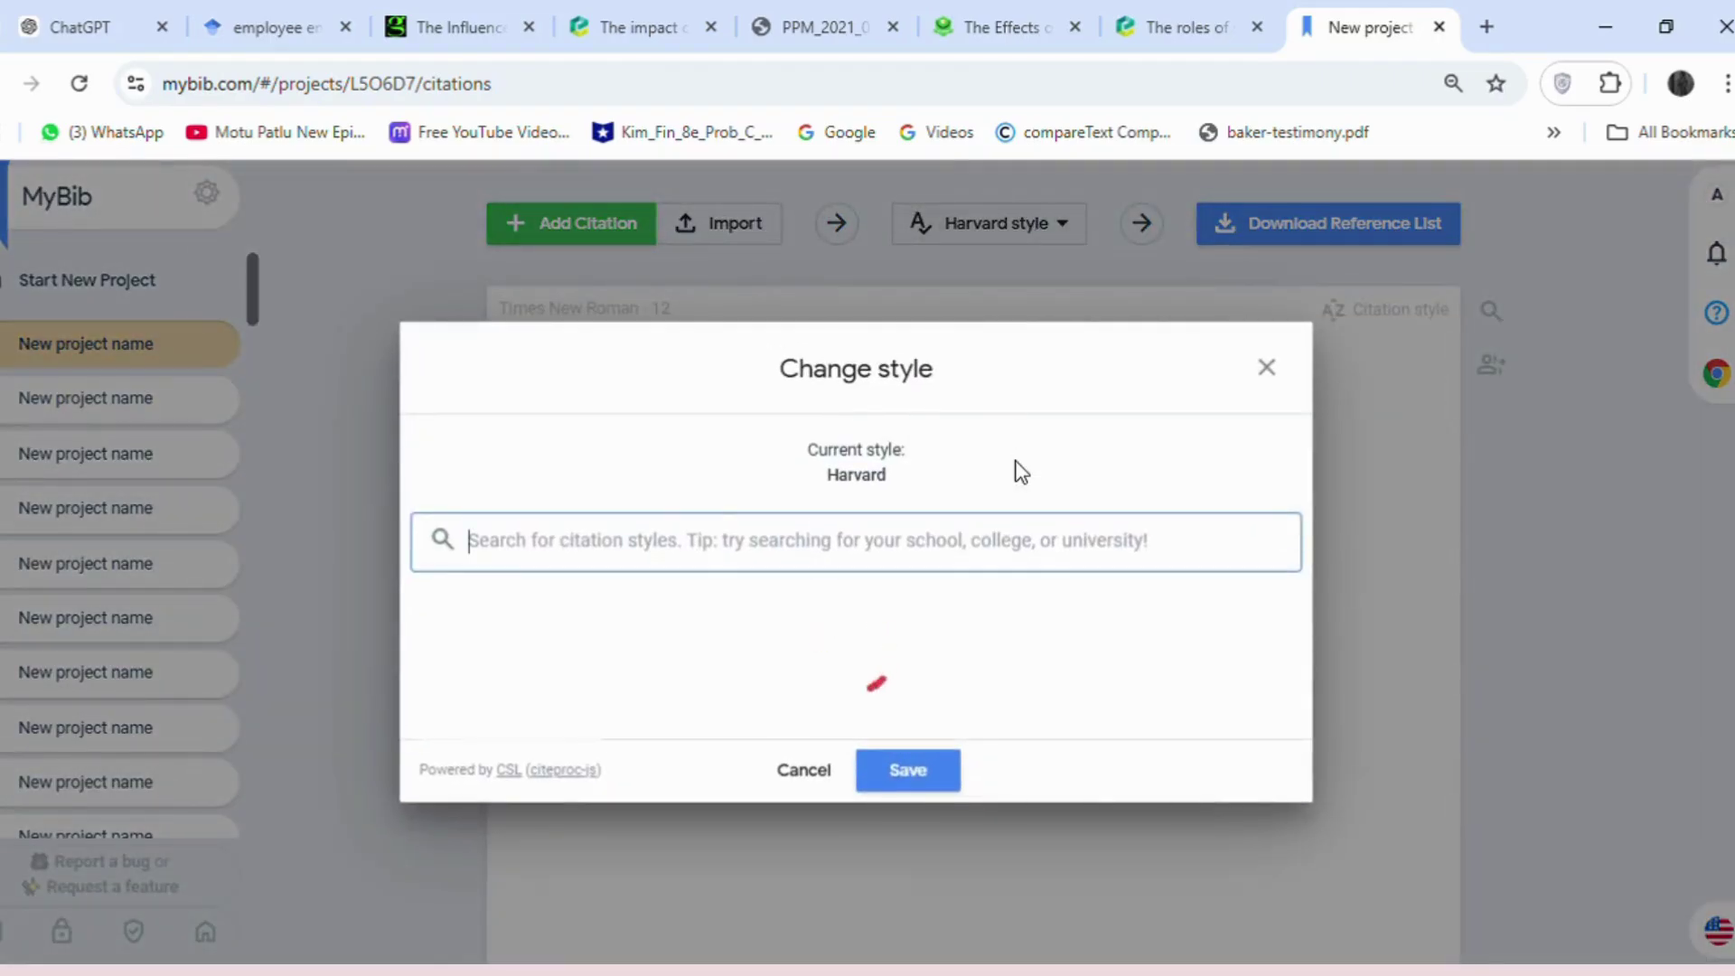
{"action": "left_click", "coordinate": [666, 624]}
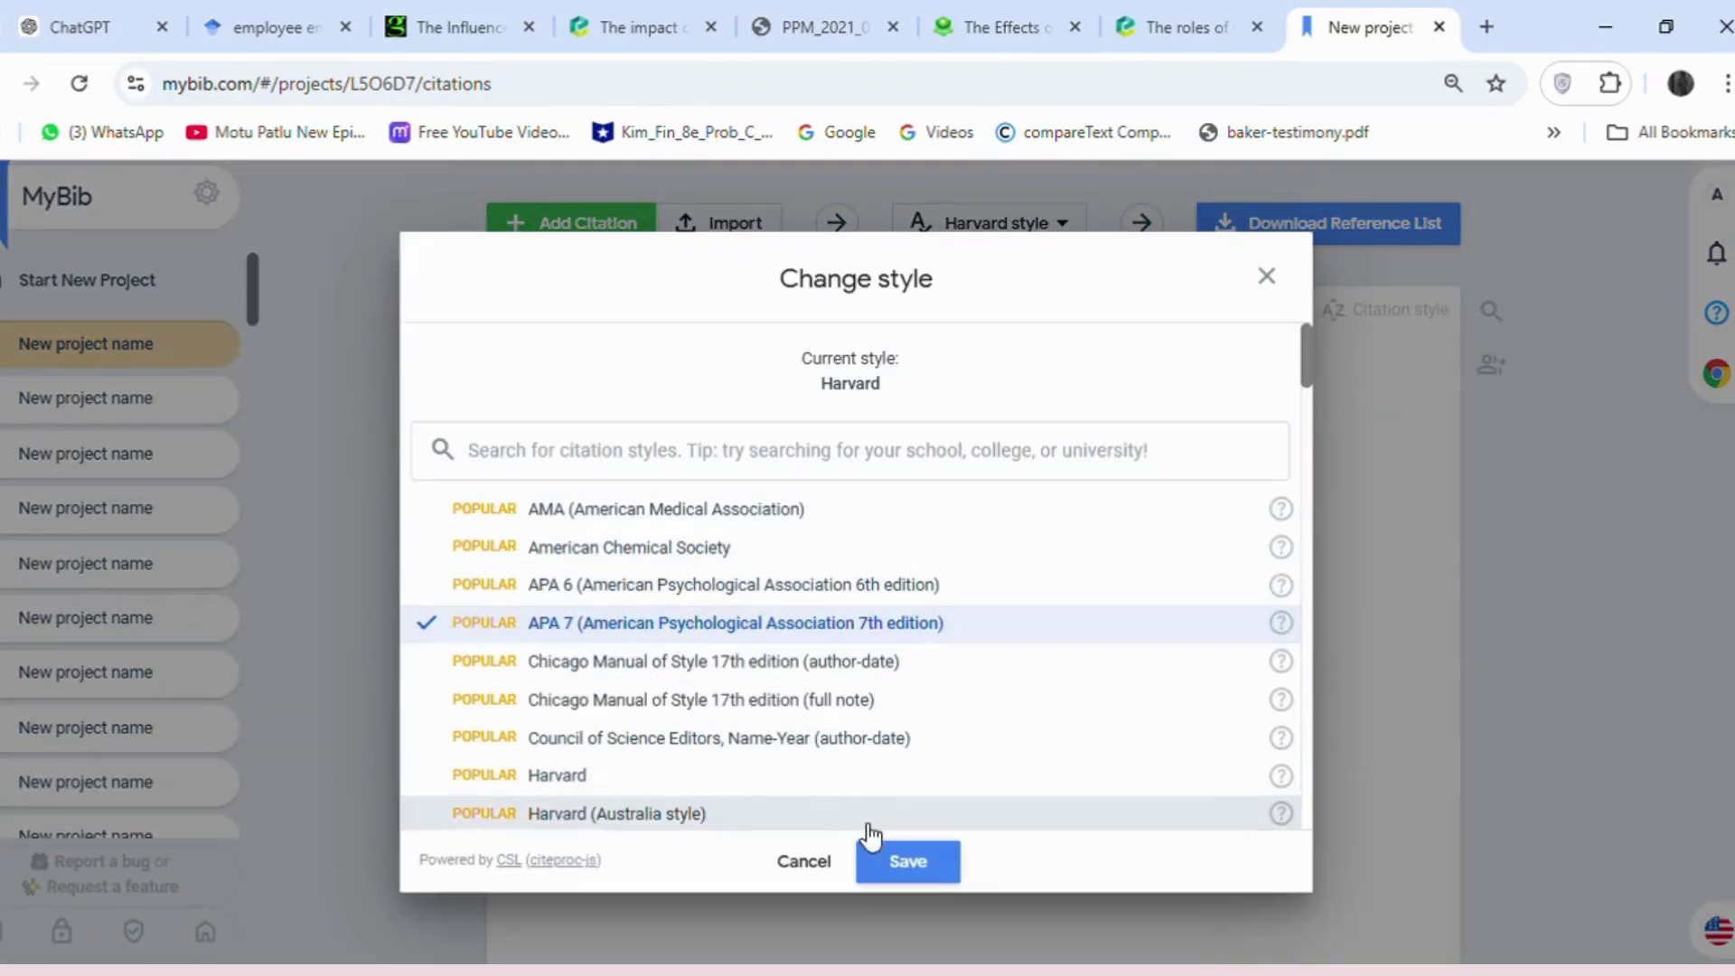
{"action": "left_click", "coordinate": [891, 863]}
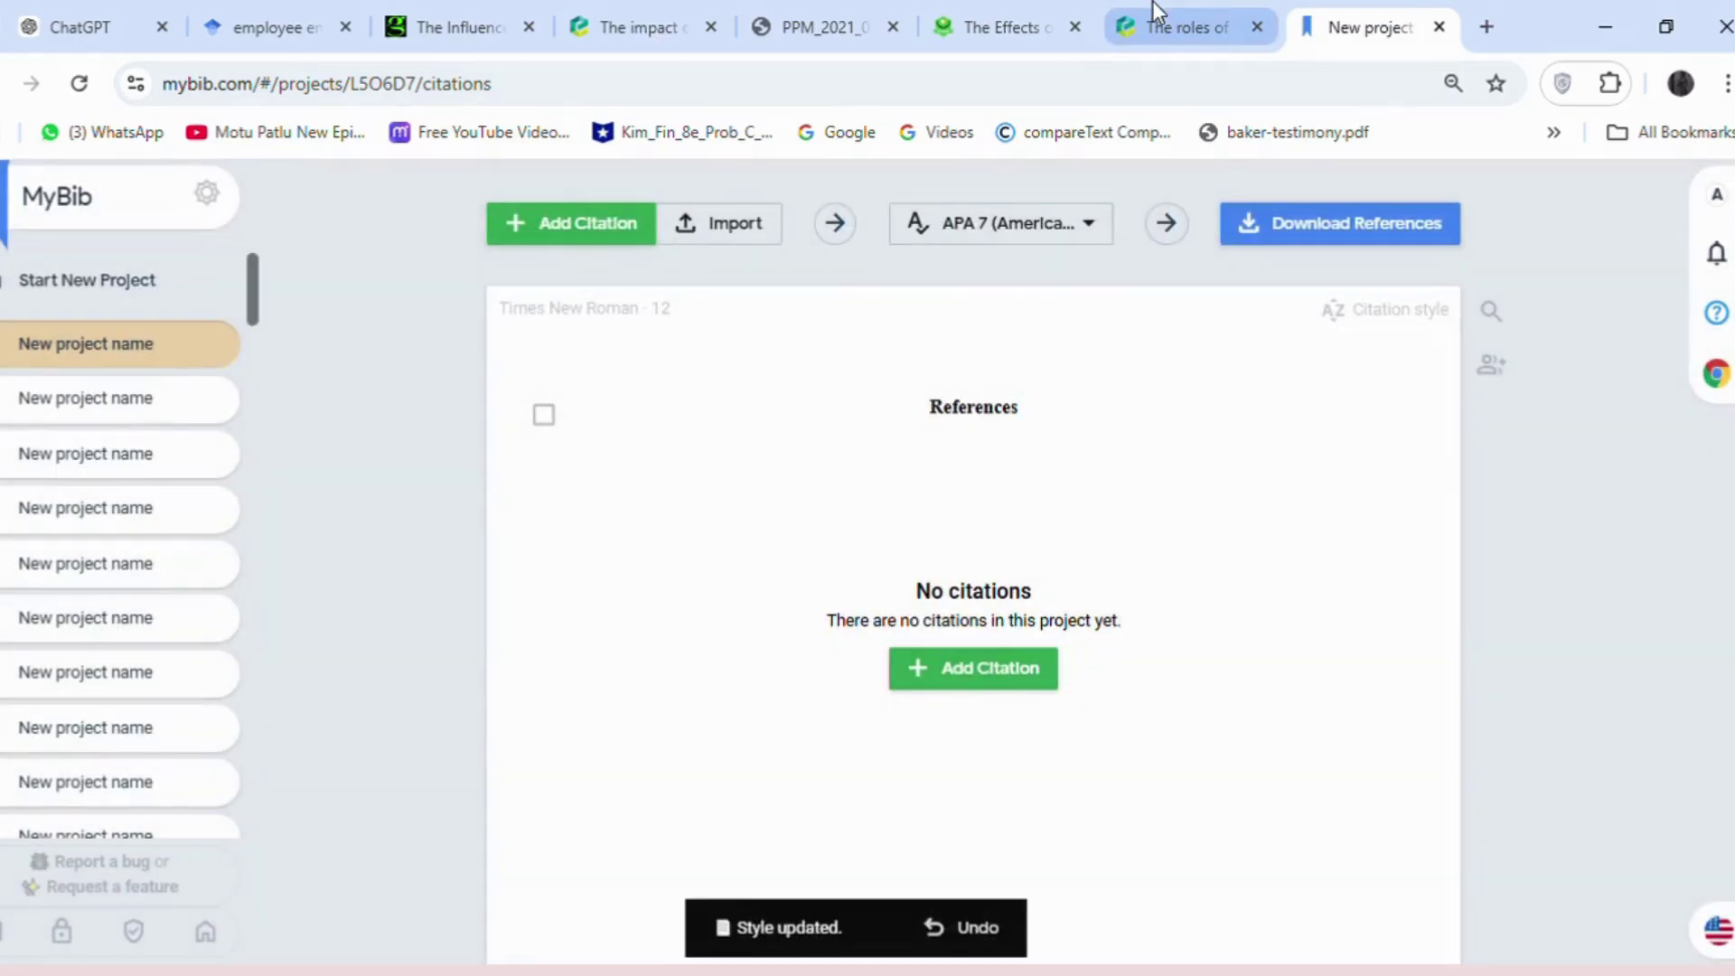
Copy the supervisor-support article's web address and return to MyBib
{"action": "left_click", "coordinate": [1152, 2]}
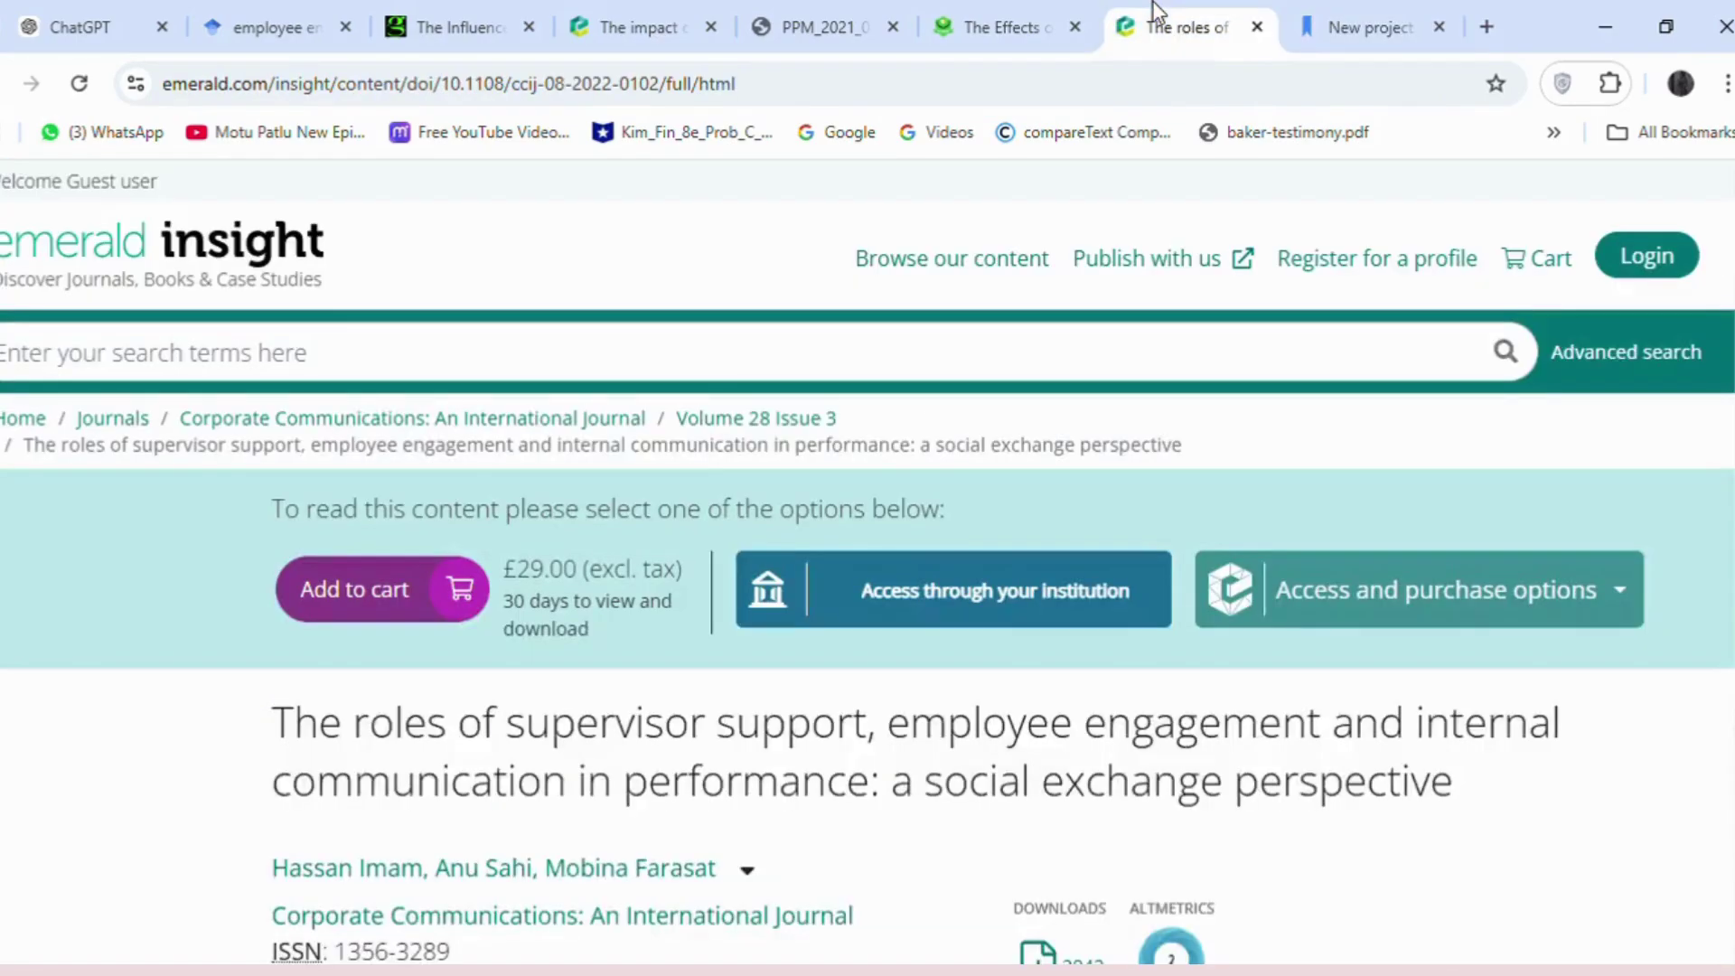
{"action": "left_click", "coordinate": [556, 84]}
{"action": "key", "text": "ctrl+c"}
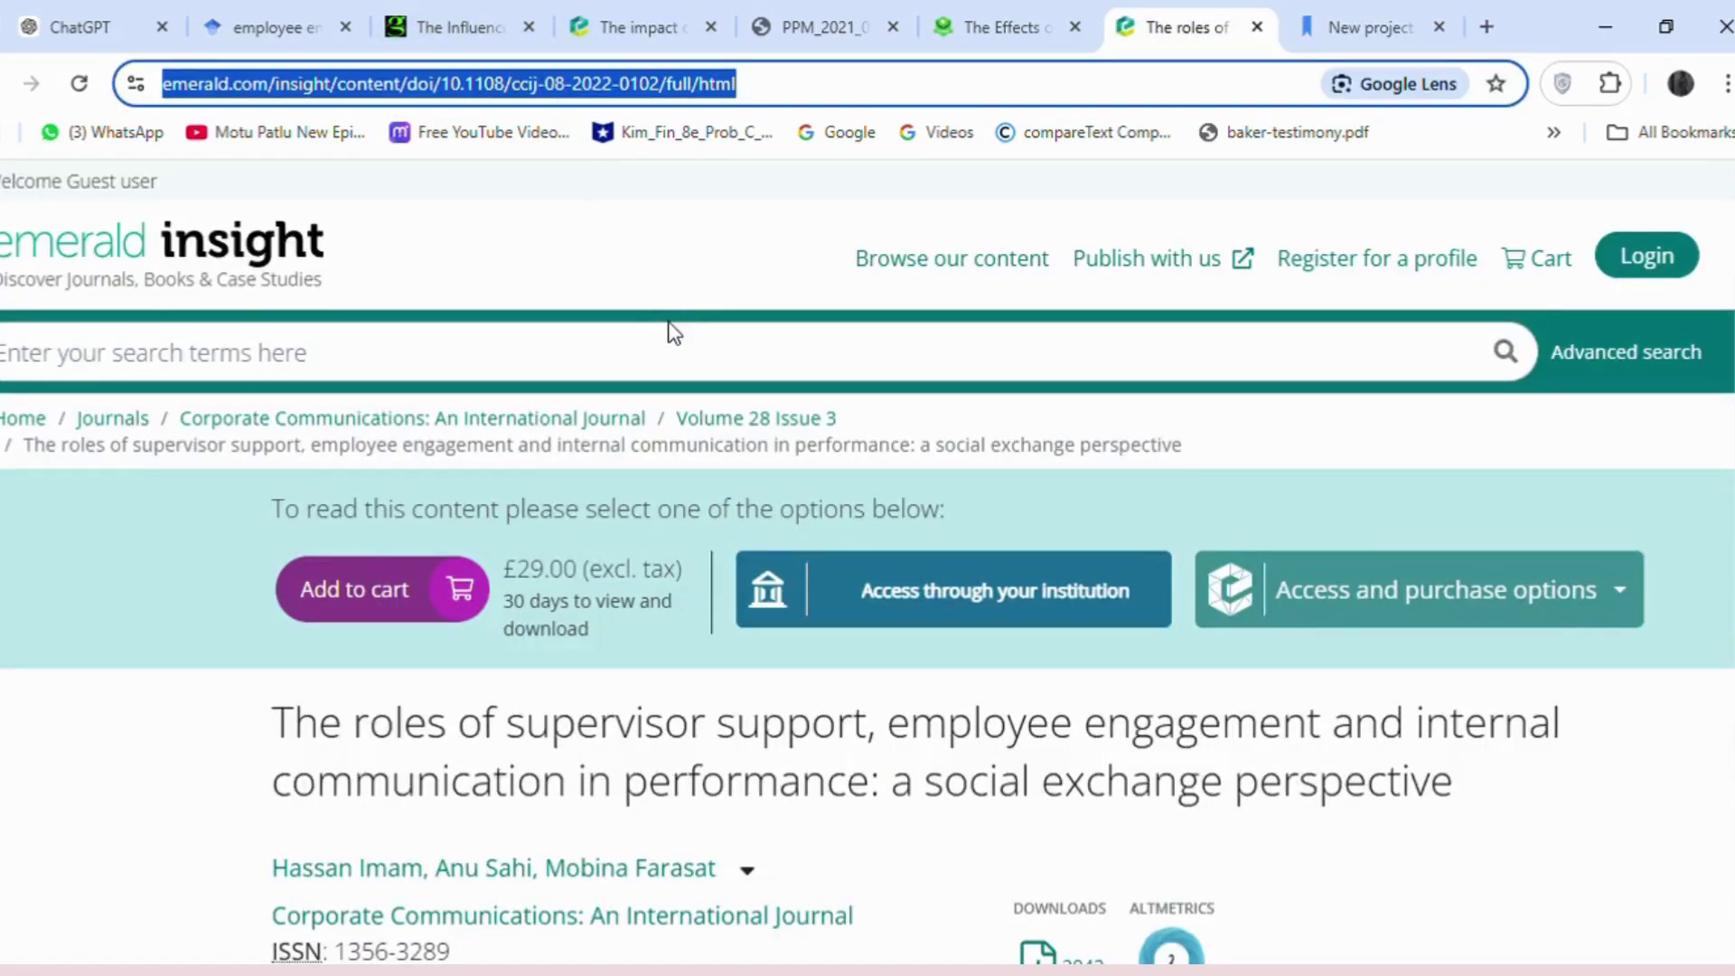
{"action": "left_click", "coordinate": [1426, 19]}
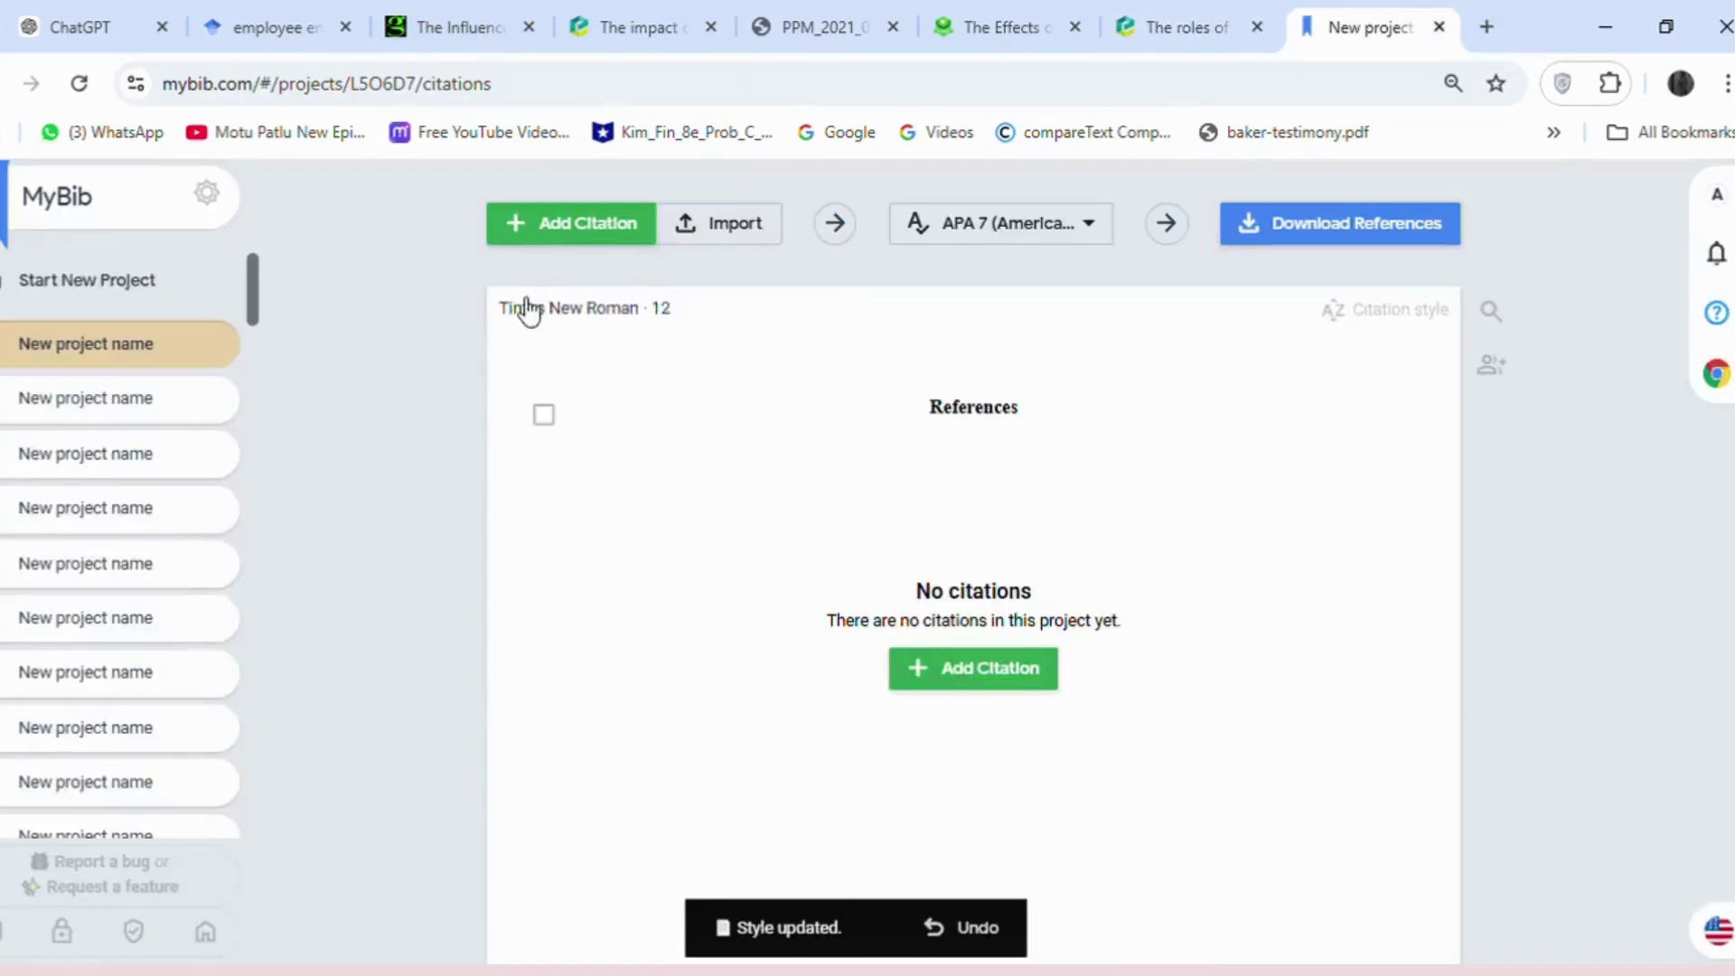
Add a MyBib citation from the pasted article URL, save the found journal article, then view the Information Technology article
{"action": "left_click", "coordinate": [551, 224]}
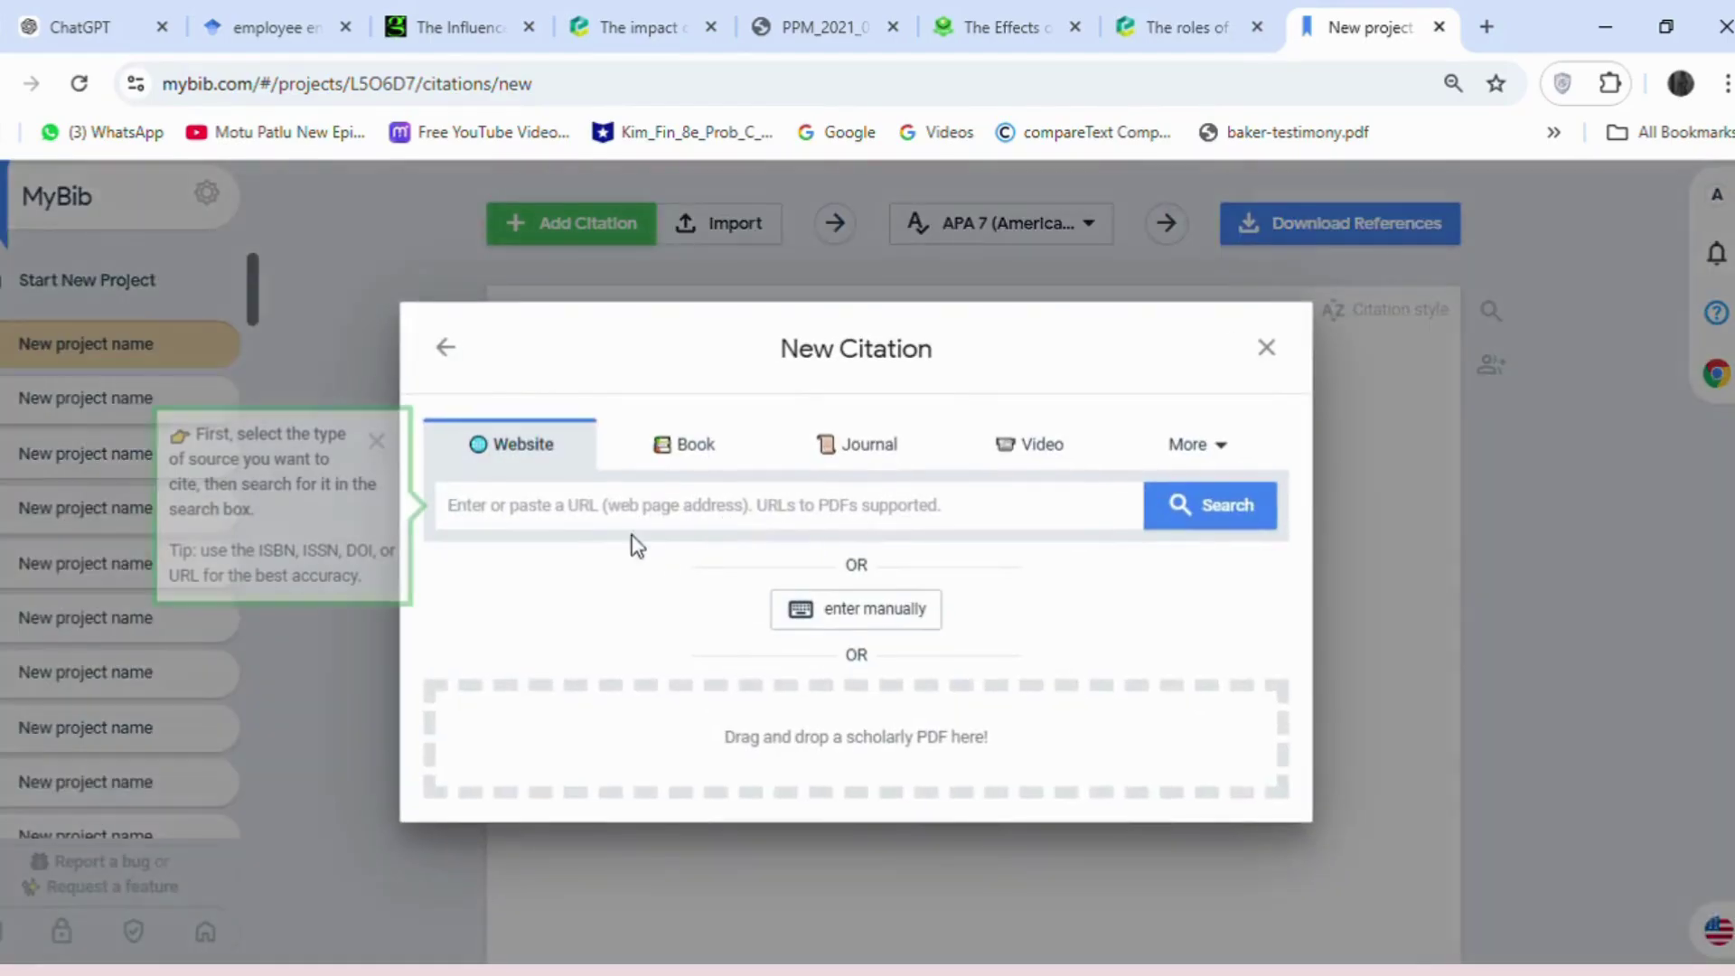
{"action": "key", "text": "ctrl+v"}
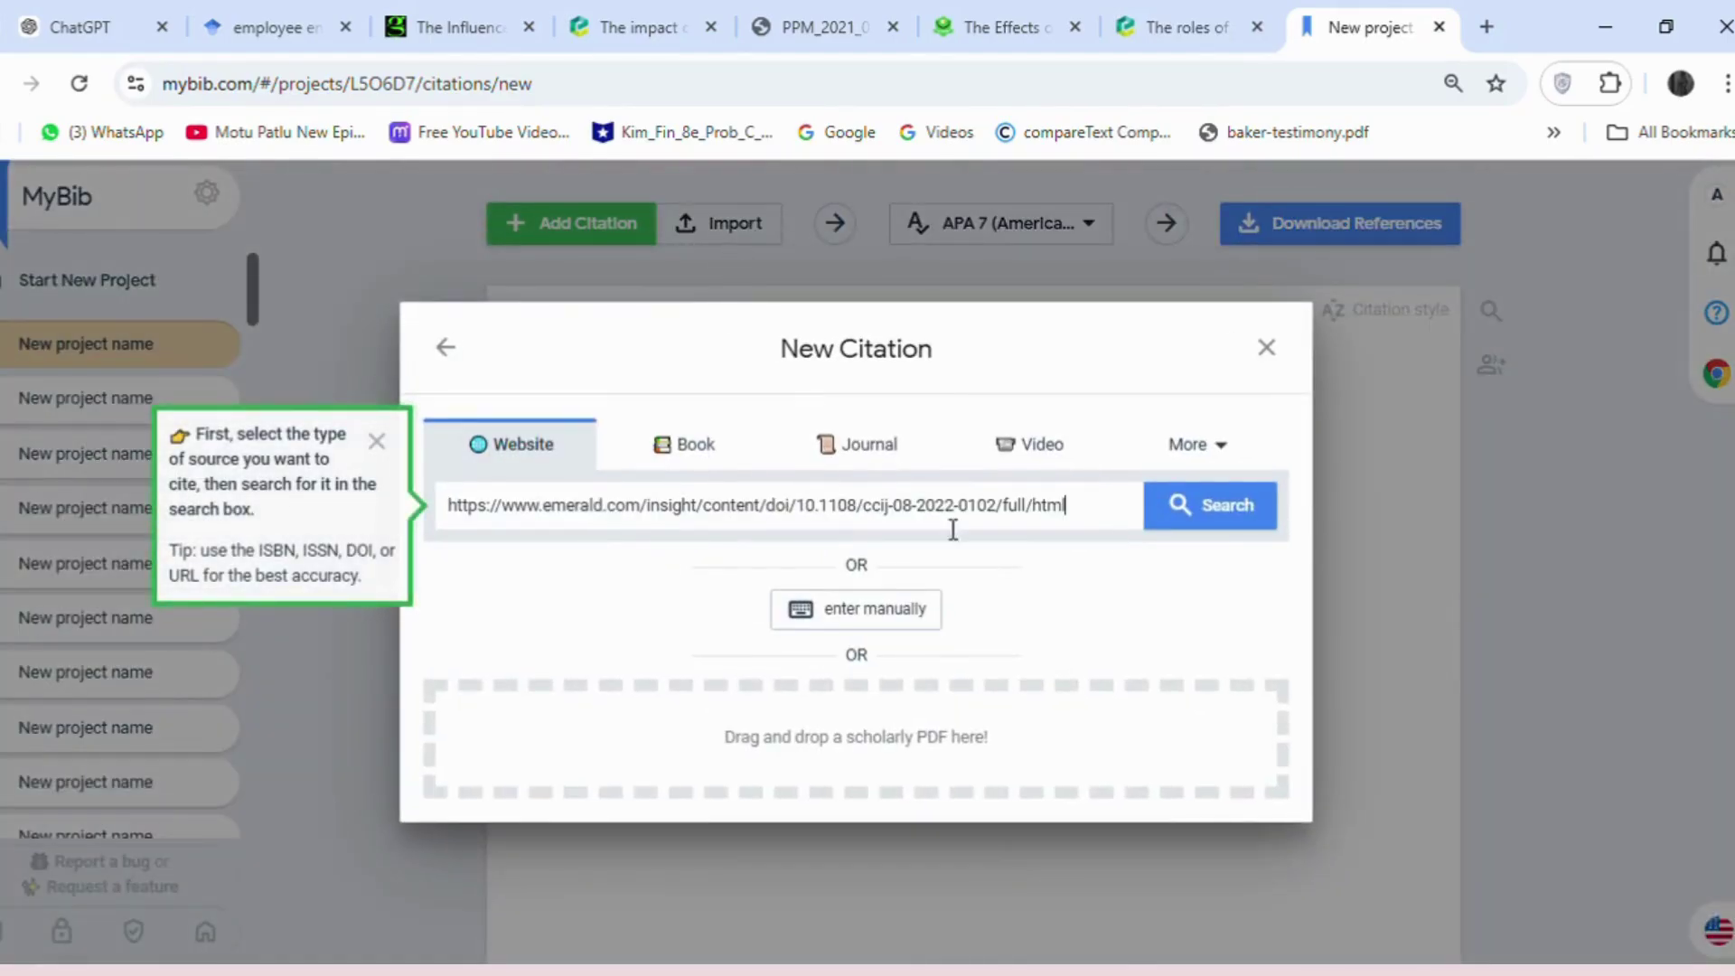
{"action": "left_click", "coordinate": [1199, 521]}
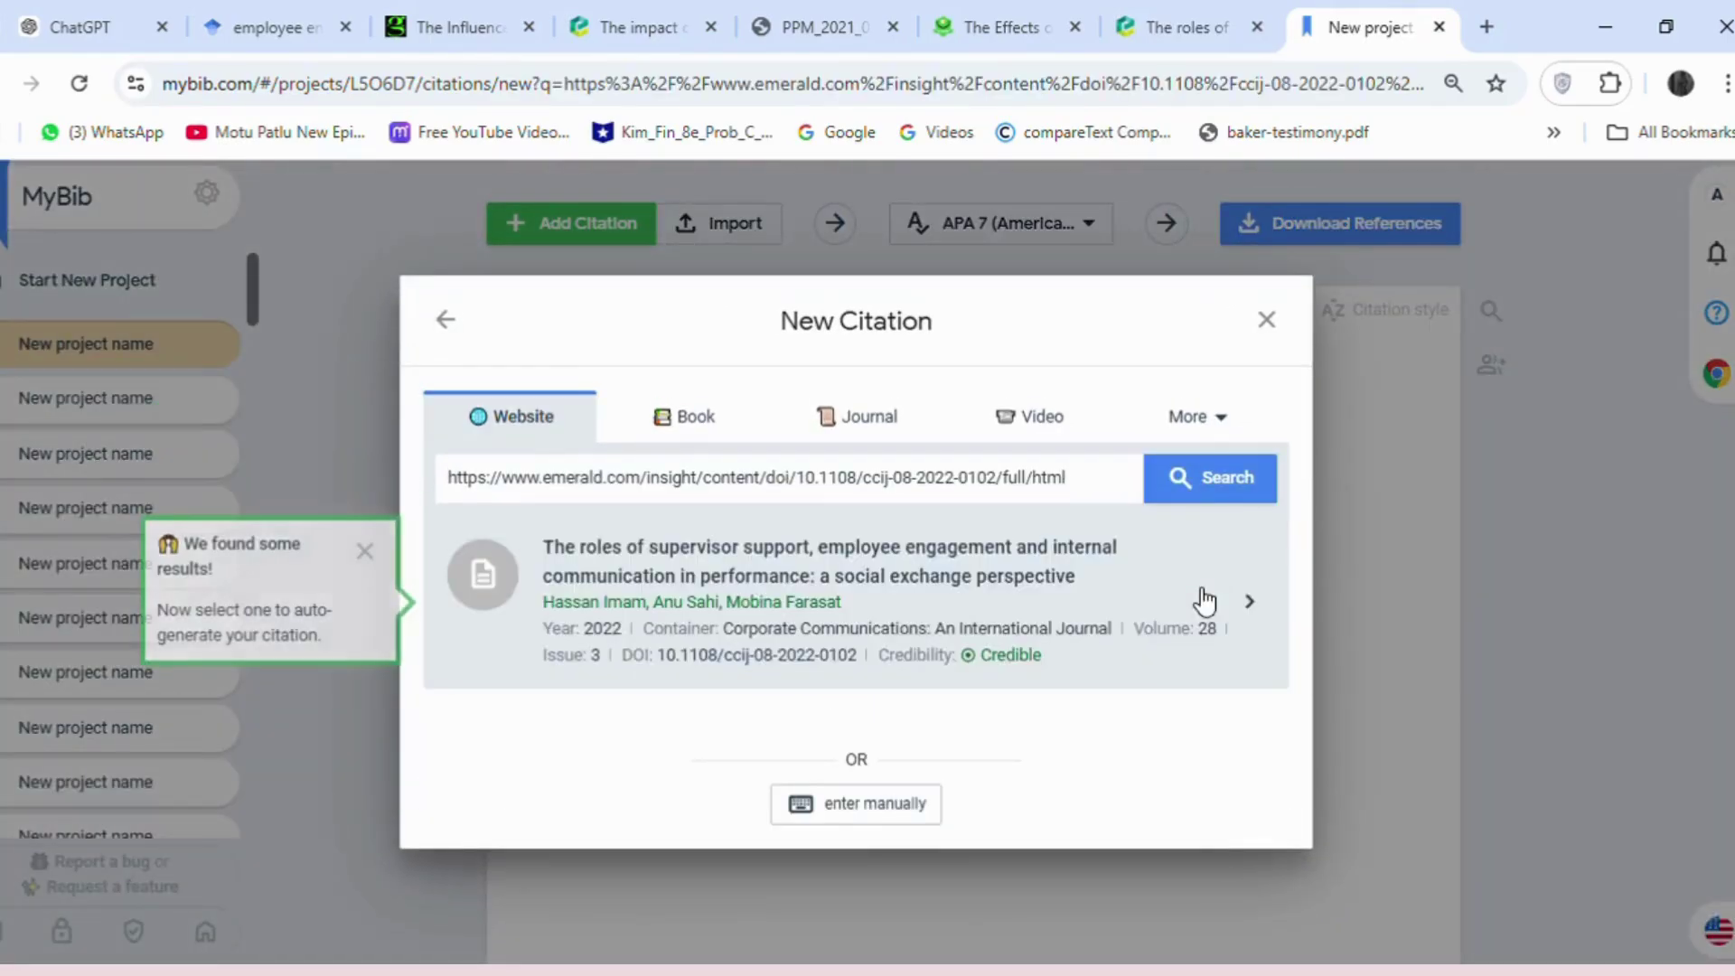
{"action": "left_click", "coordinate": [1067, 592]}
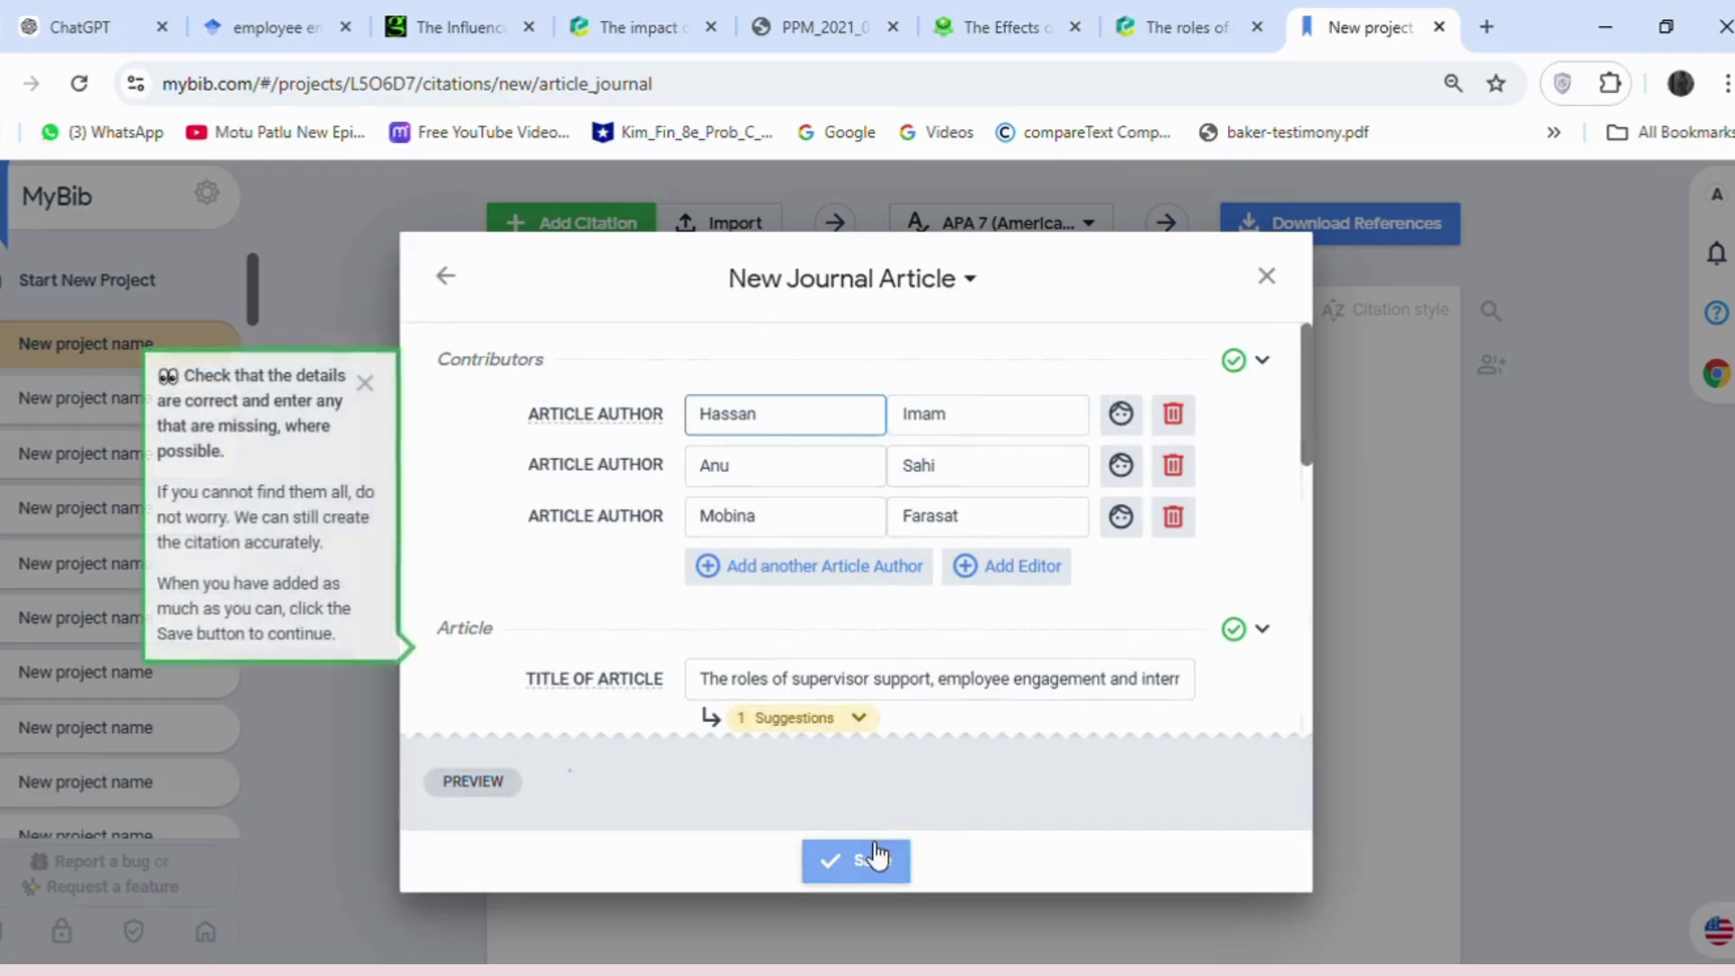
{"action": "left_click", "coordinate": [881, 859]}
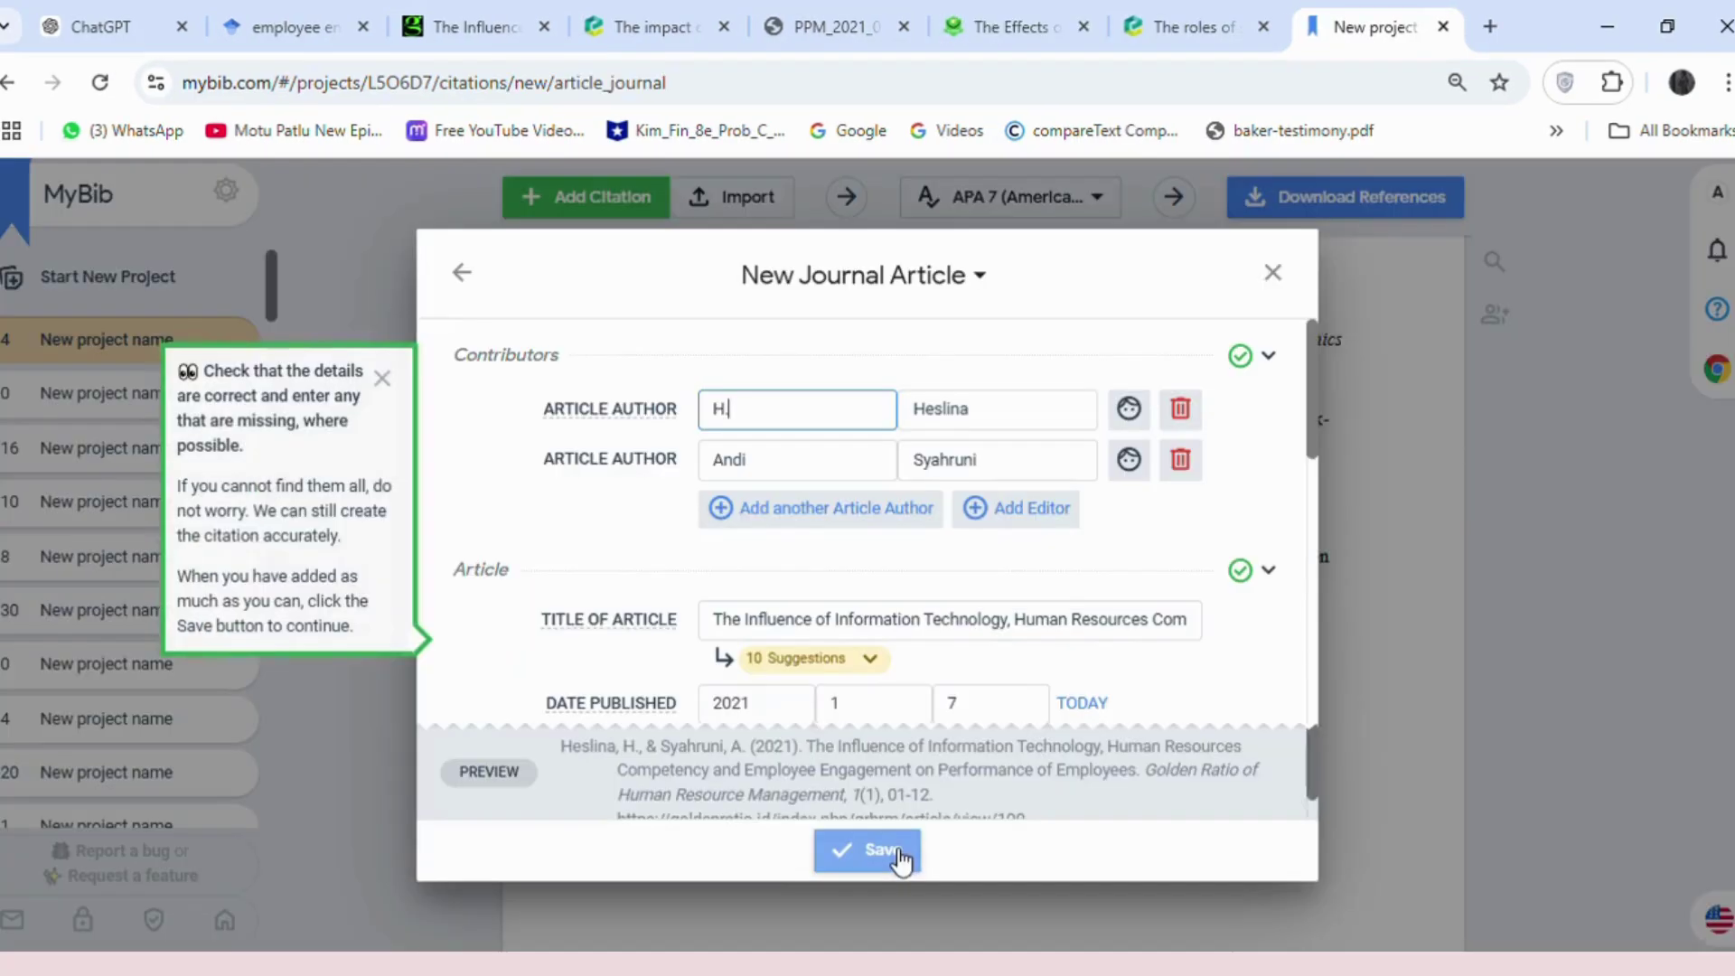
{"action": "left_click", "coordinate": [901, 856]}
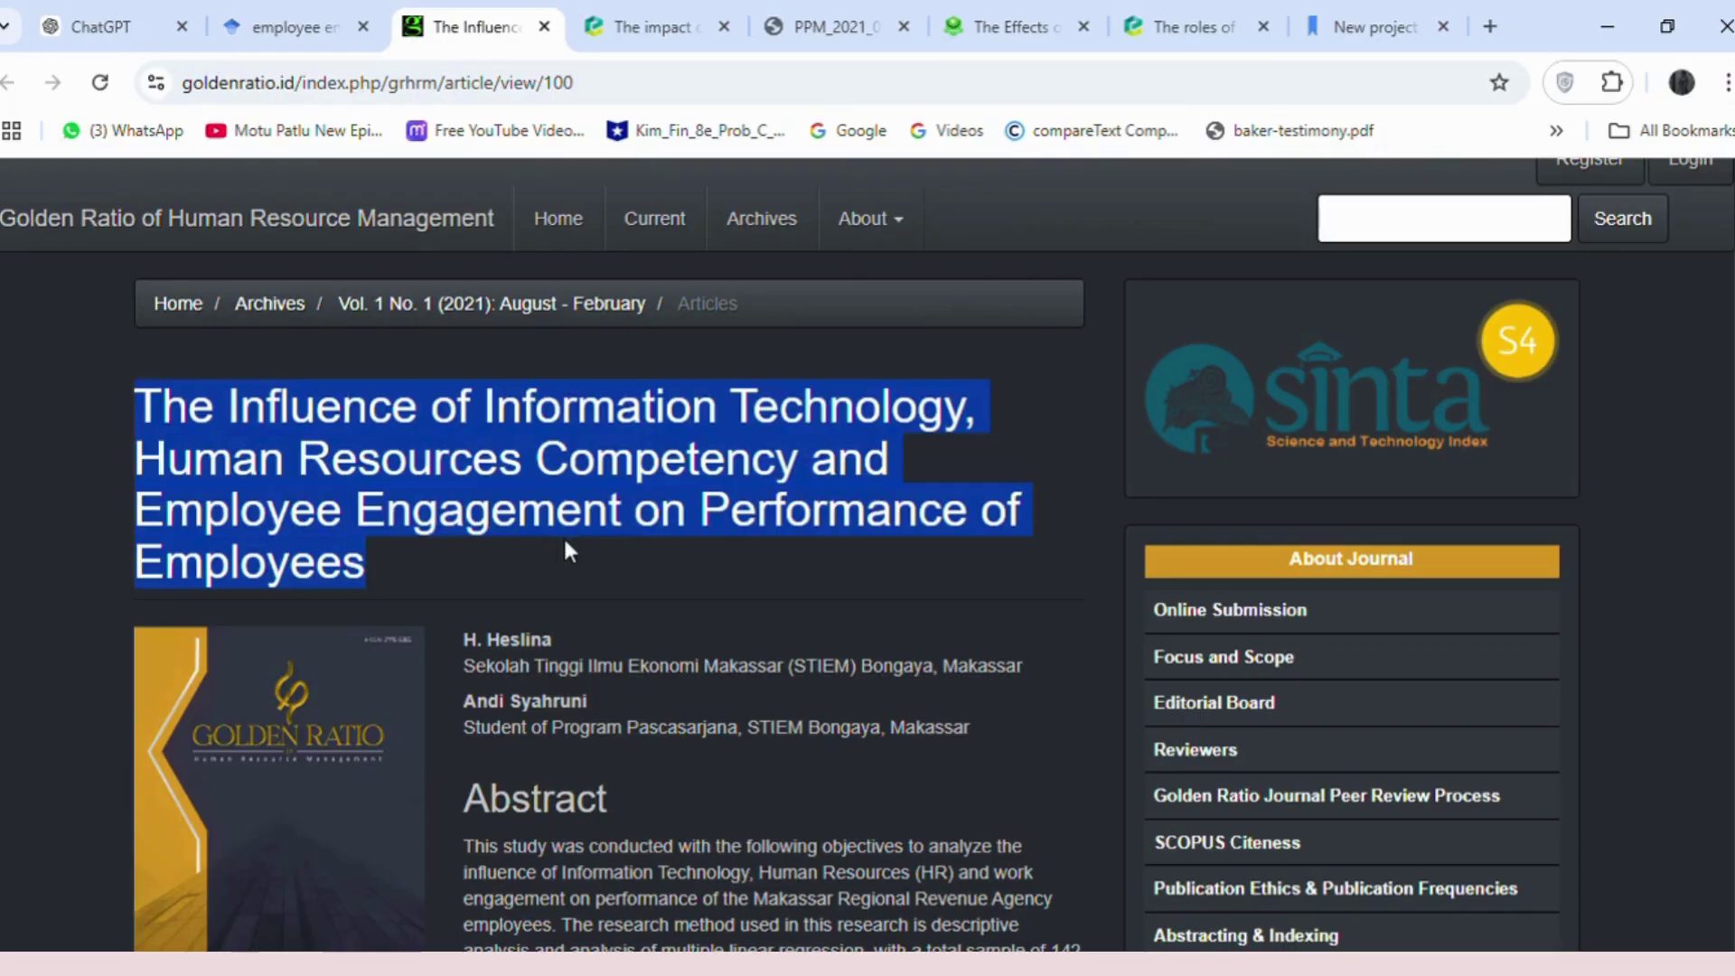
Copy the Information Technology citation's in-text form from MyBib
{"action": "left_click", "coordinate": [562, 551]}
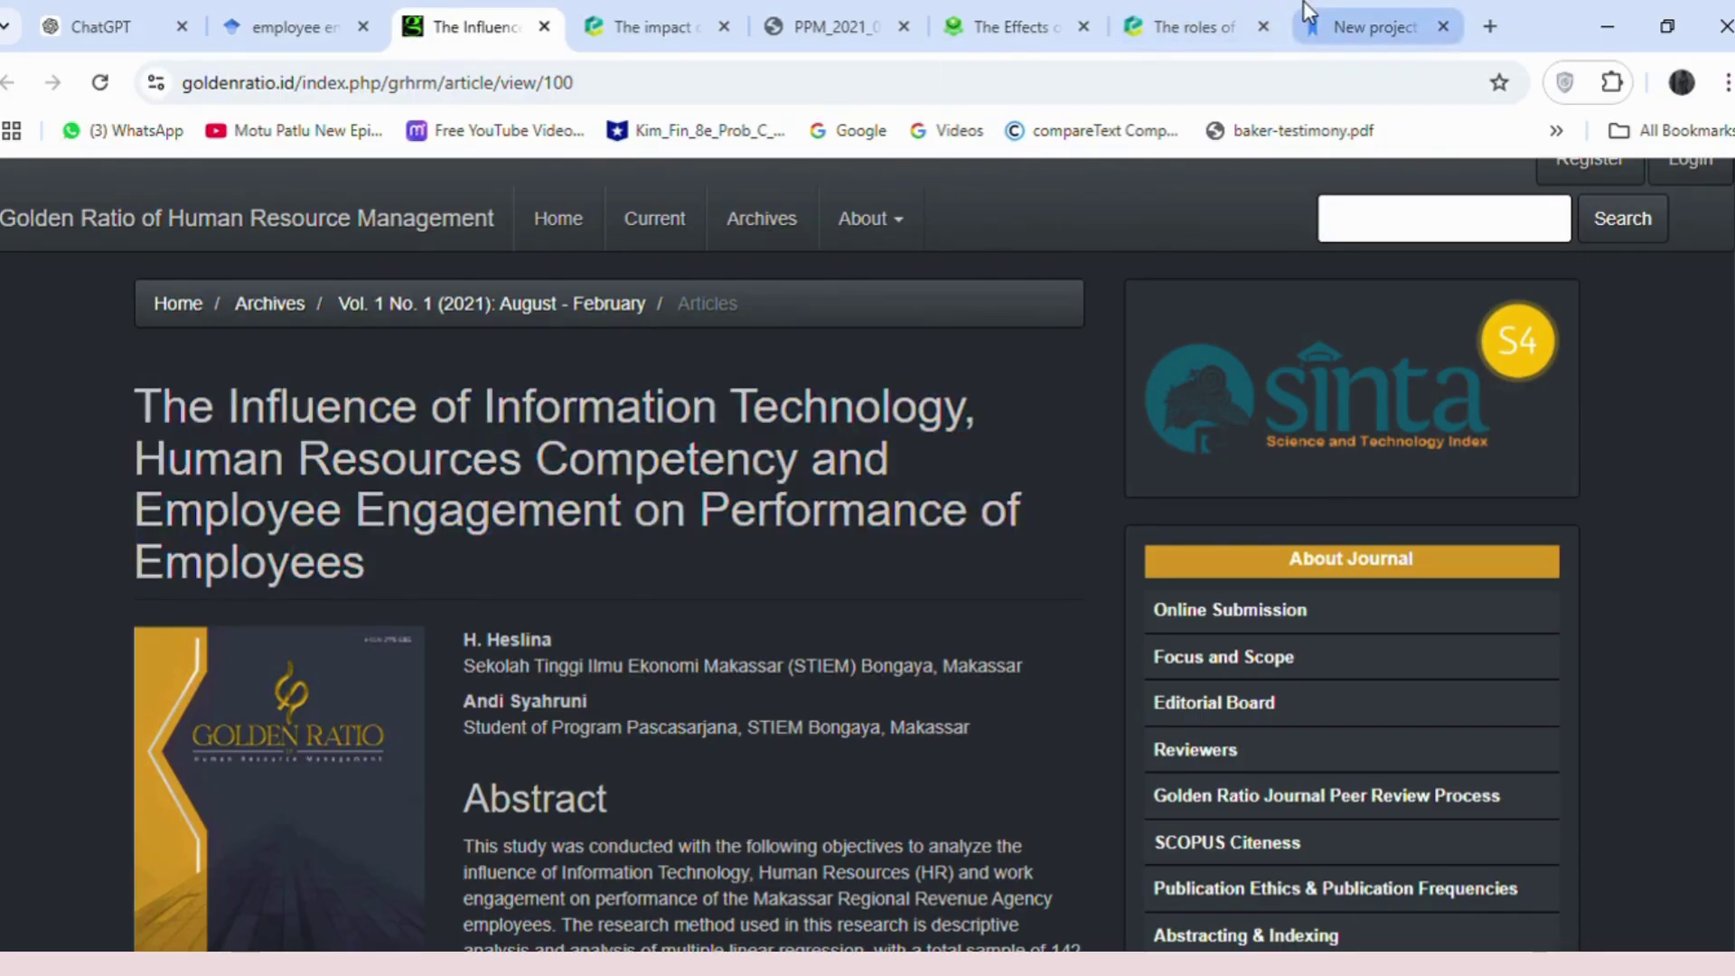
{"action": "left_click", "coordinate": [1369, 27]}
{"action": "right_click", "coordinate": [750, 440]}
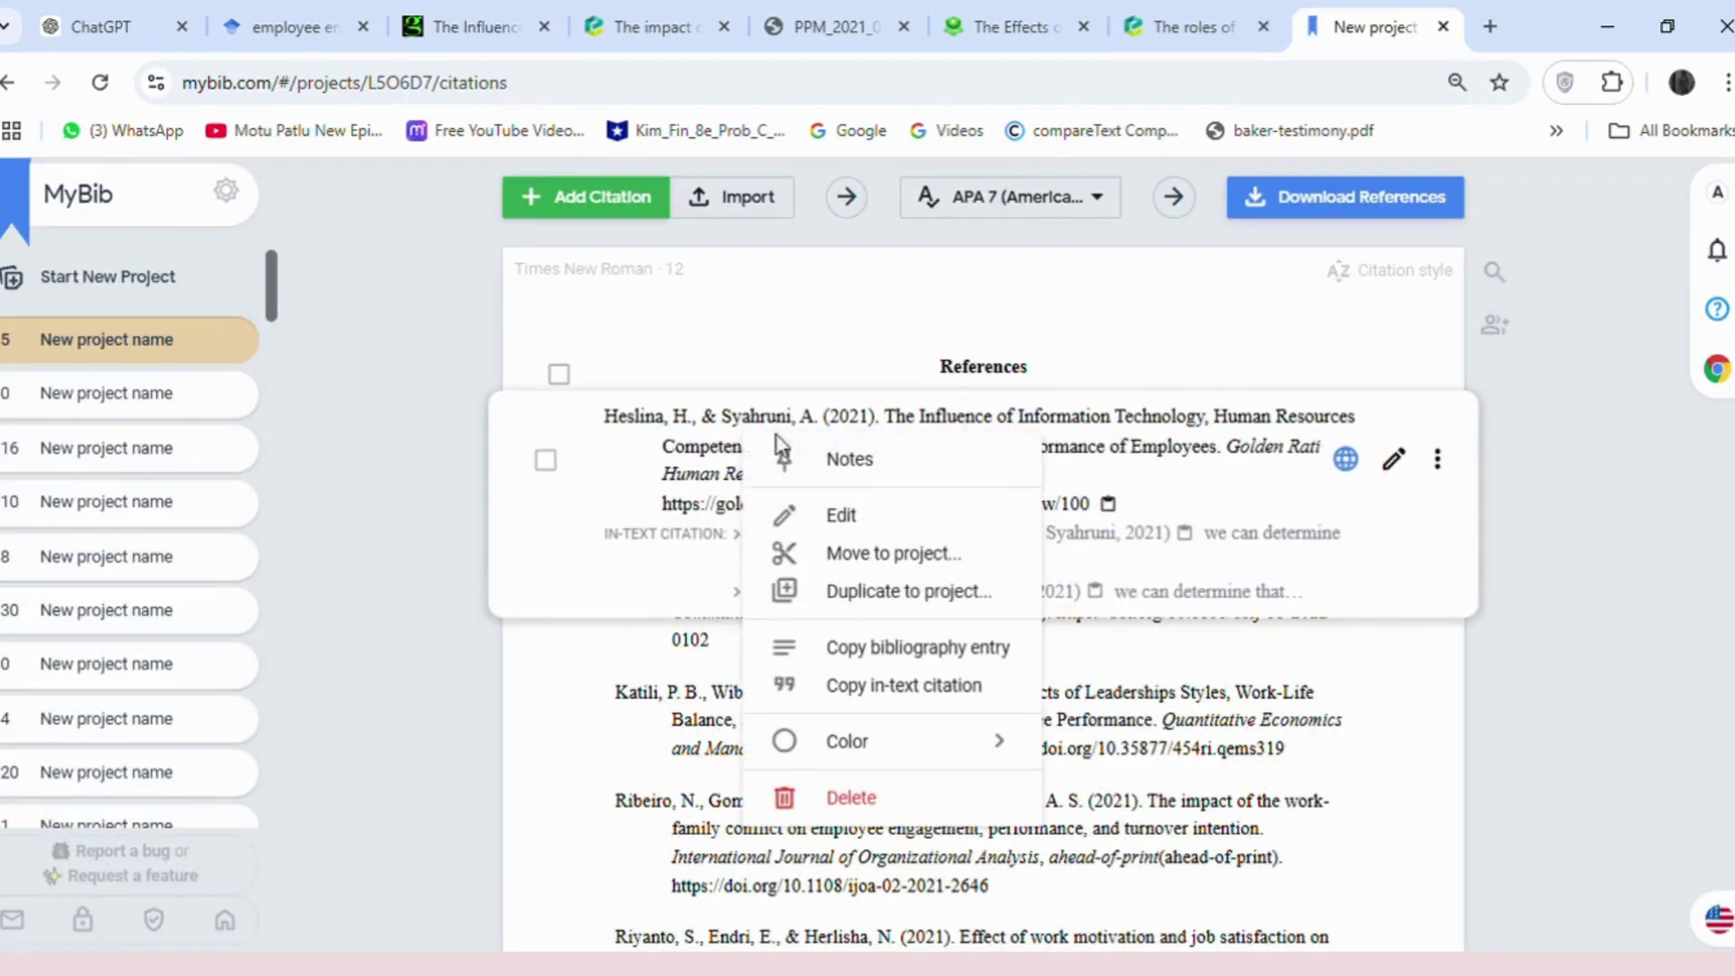
{"action": "left_click", "coordinate": [934, 686]}
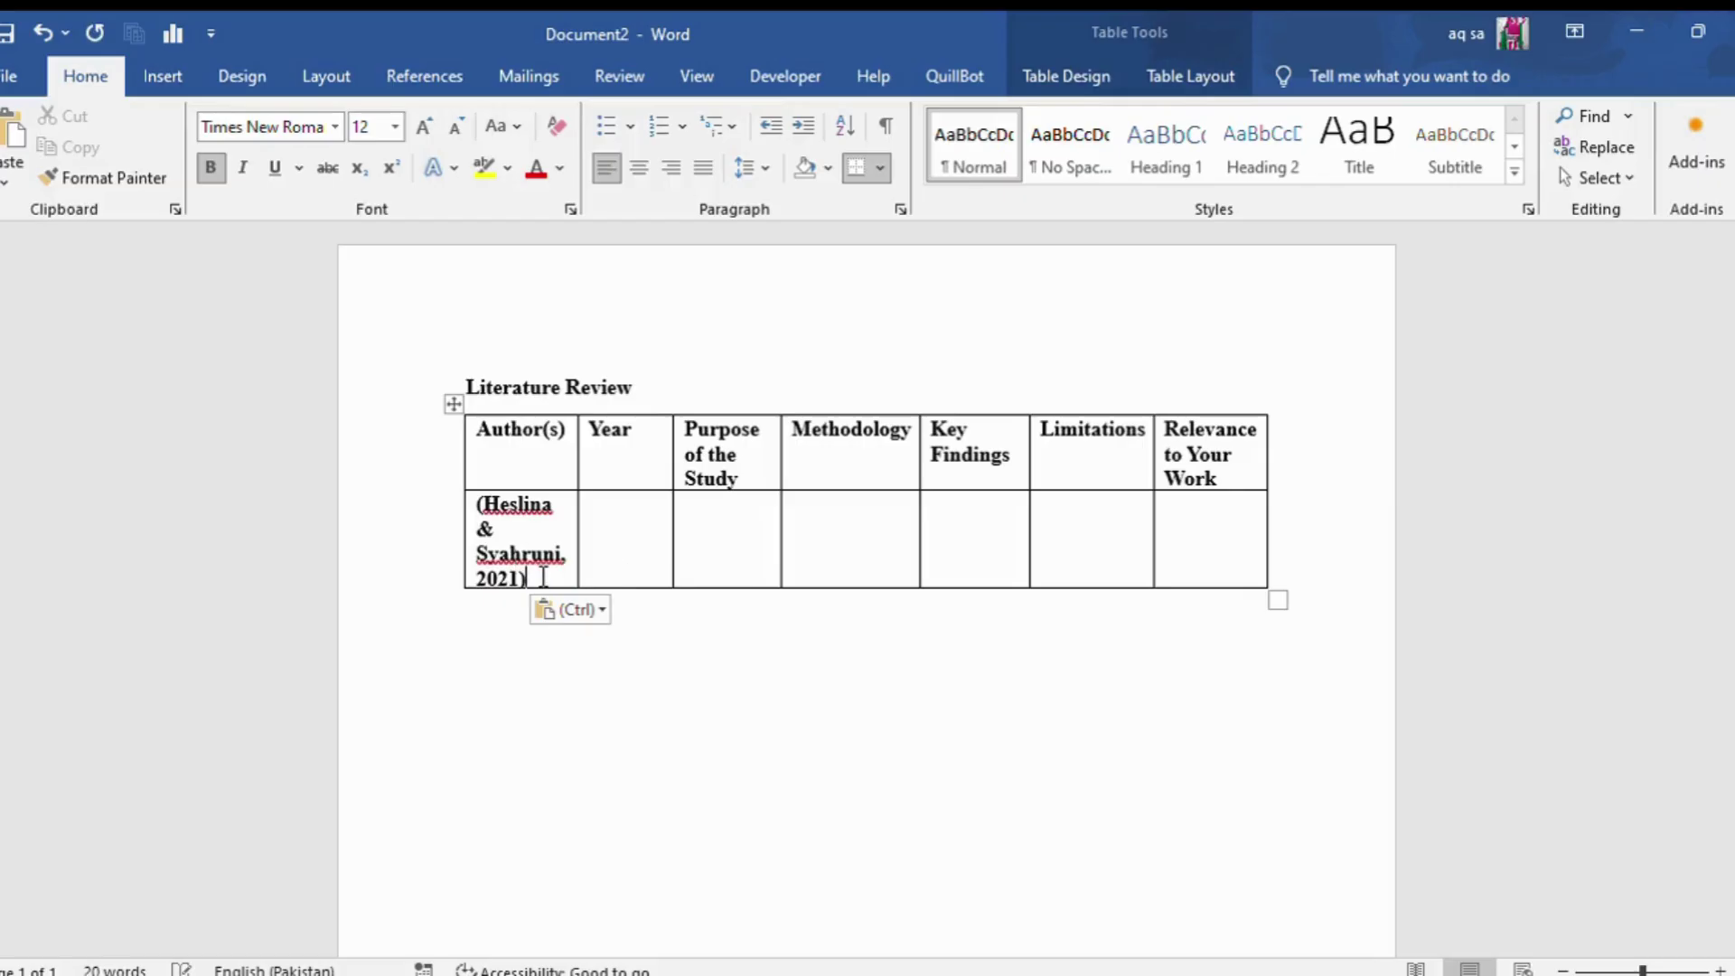
Unbold the pasted citation in the Author(s) cell and start typing the year in the Year cell
{"action": "left_click_drag", "start_coordinate": [535, 578], "coordinate": [476, 502]}
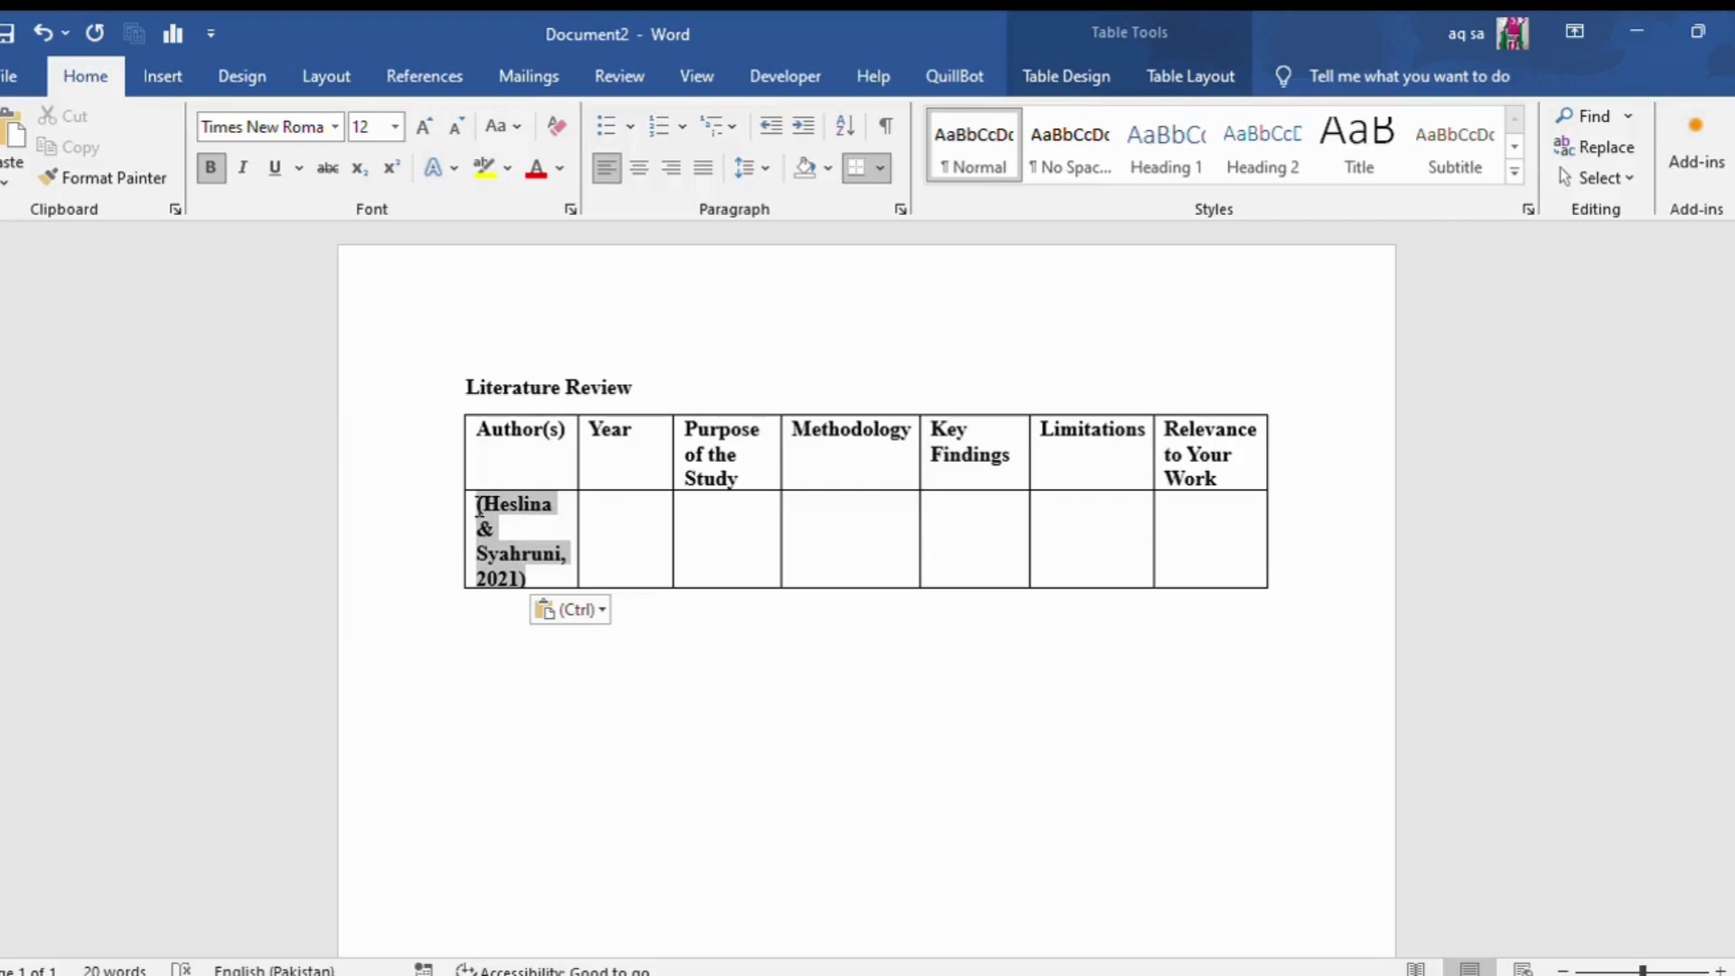
{"action": "left_click", "coordinate": [211, 167]}
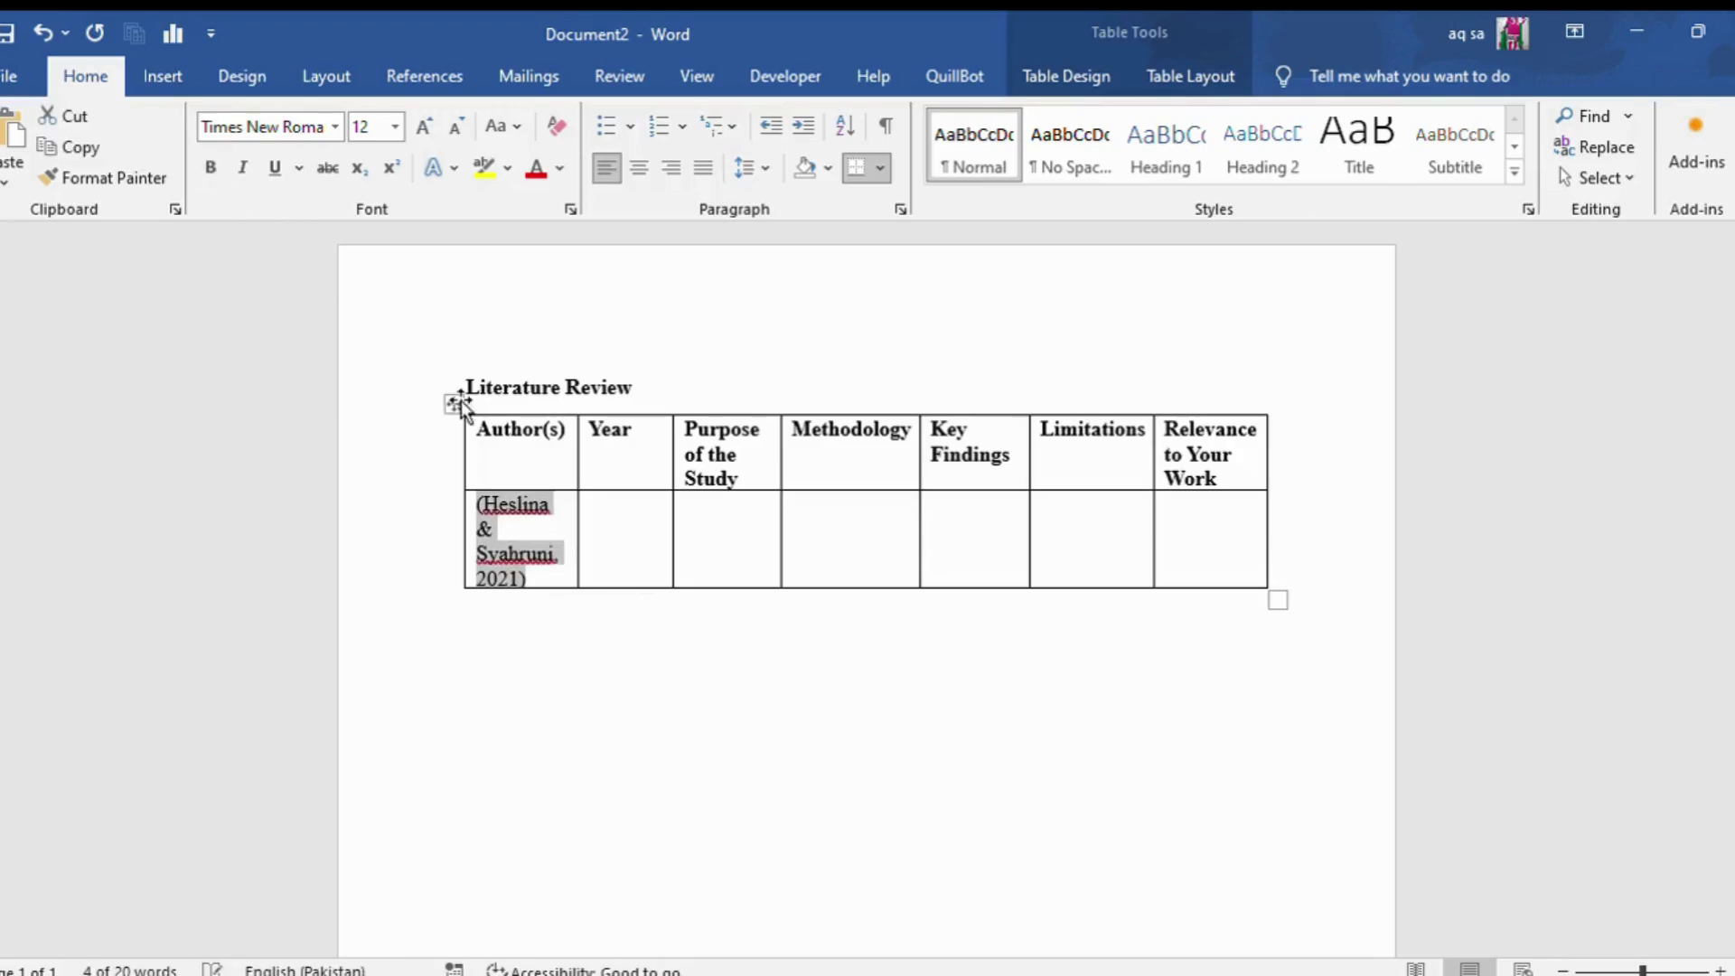
{"action": "left_click", "coordinate": [546, 575]}
{"action": "left_click", "coordinate": [641, 538]}
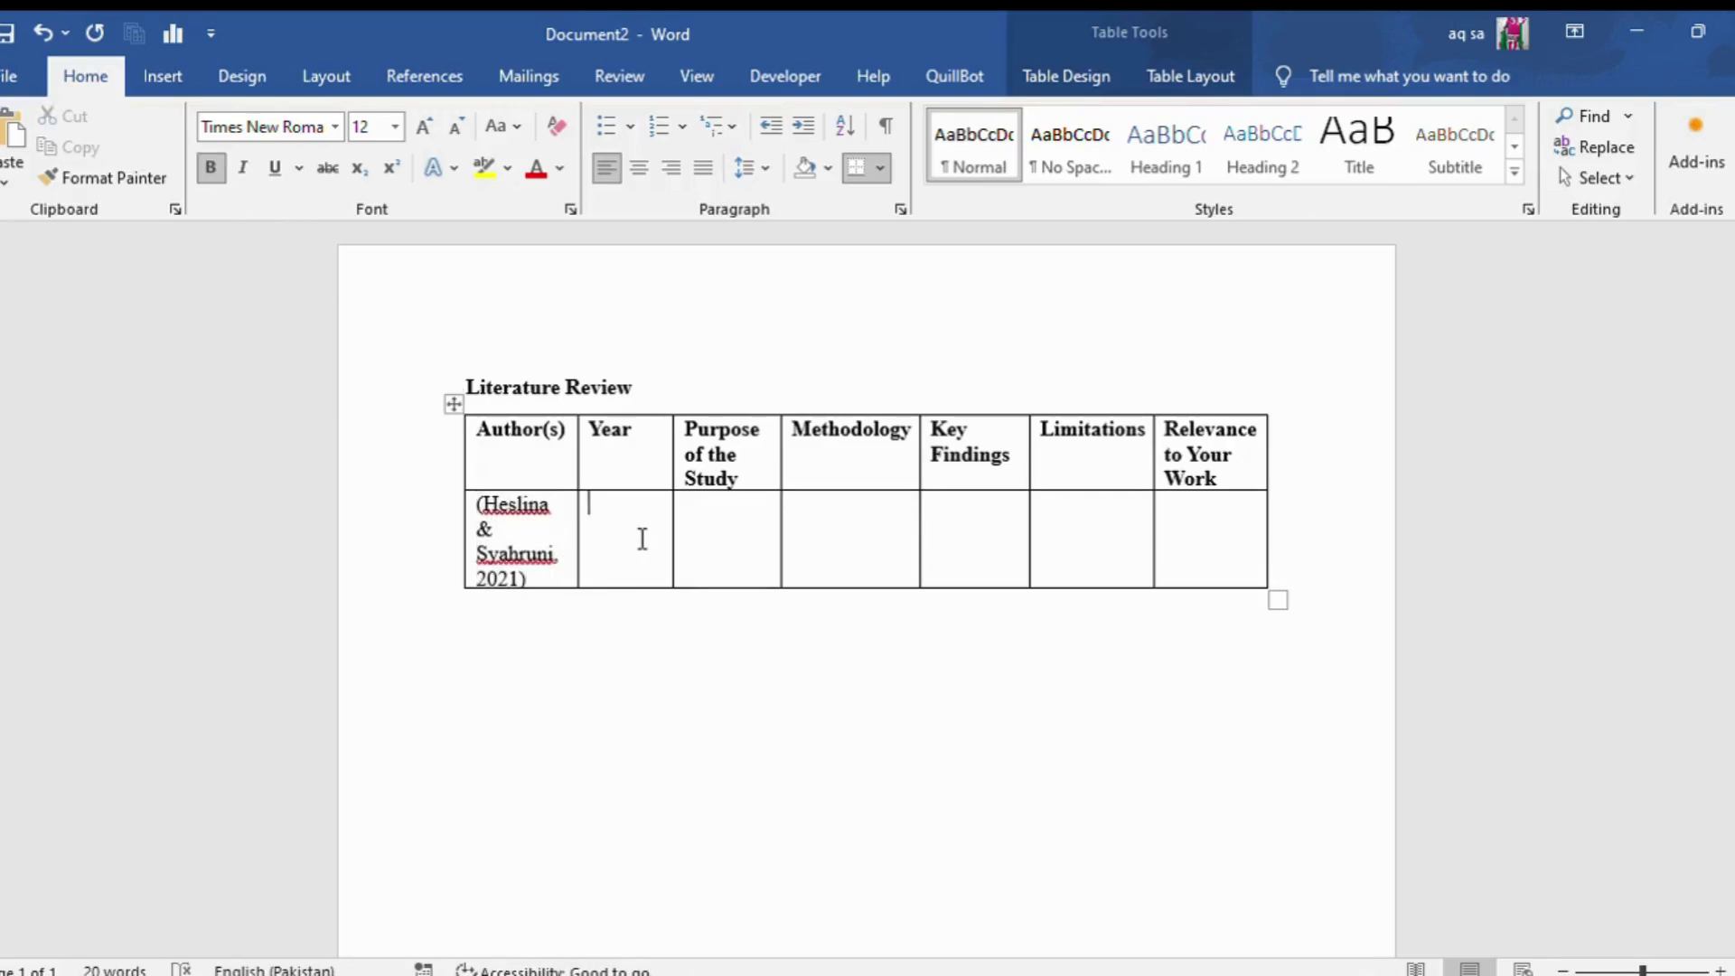
{"action": "type", "text": "2"}
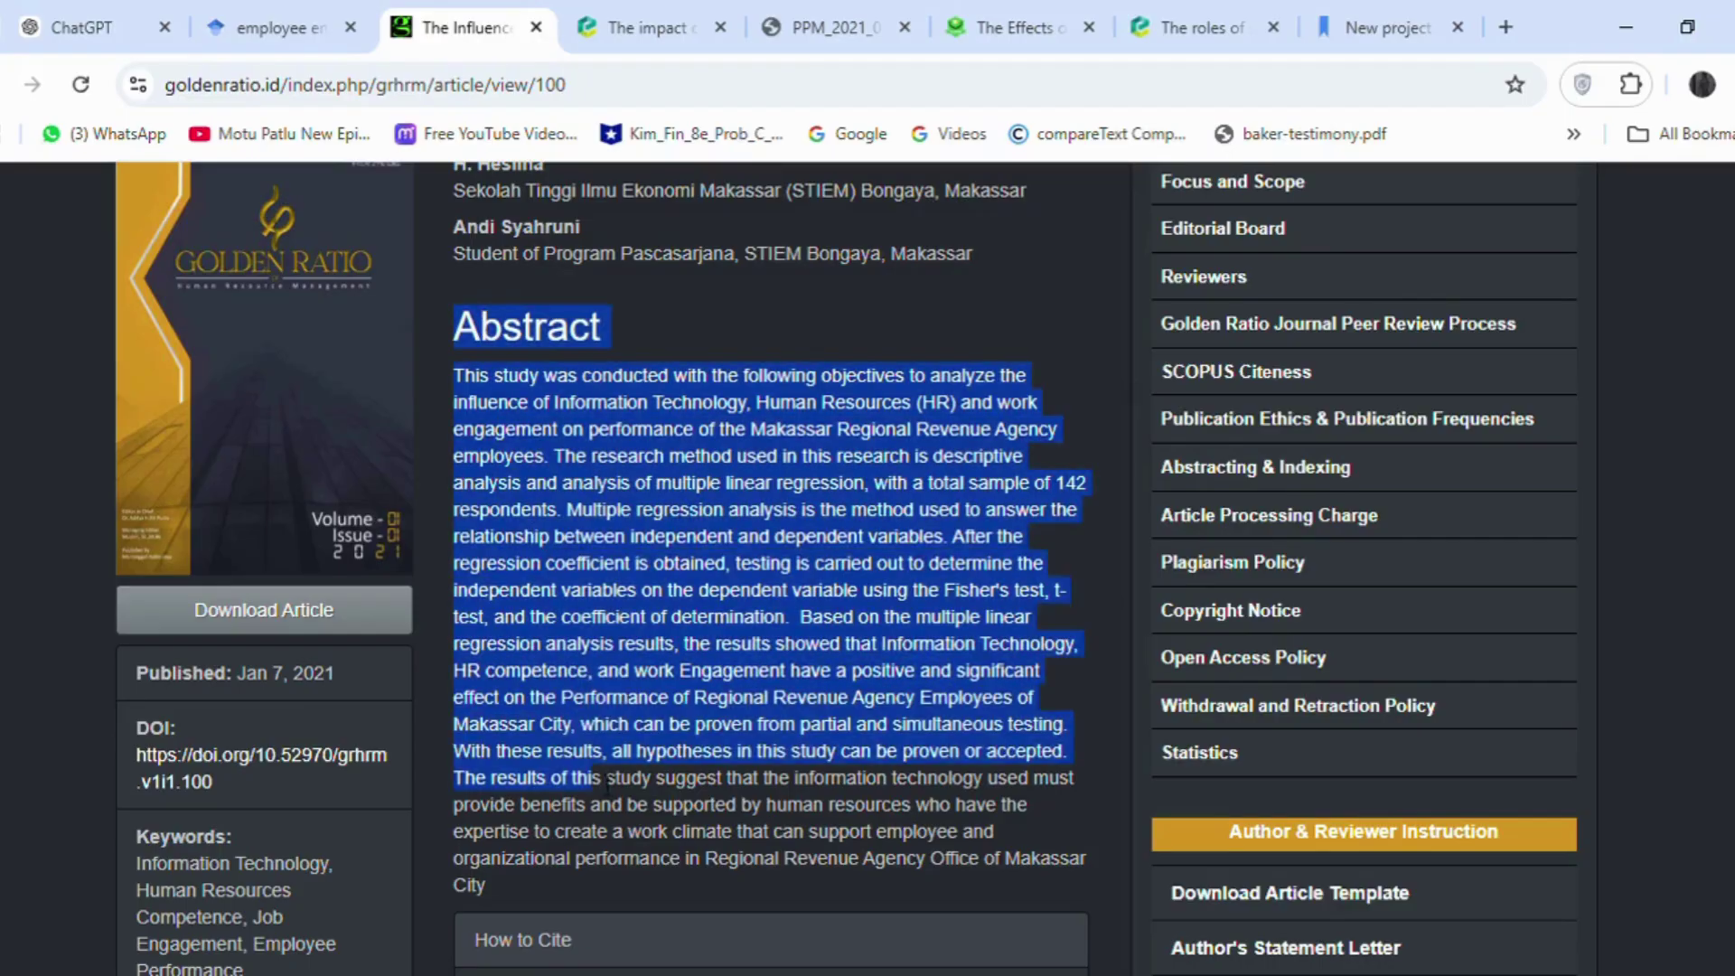
Paste the article's abstract into the literature review prompt and send it to ChatGPT
{"action": "left_click_drag", "start_coordinate": [1067, 755], "coordinate": [610, 864]}
{"action": "key", "text": "ctrl+1"}
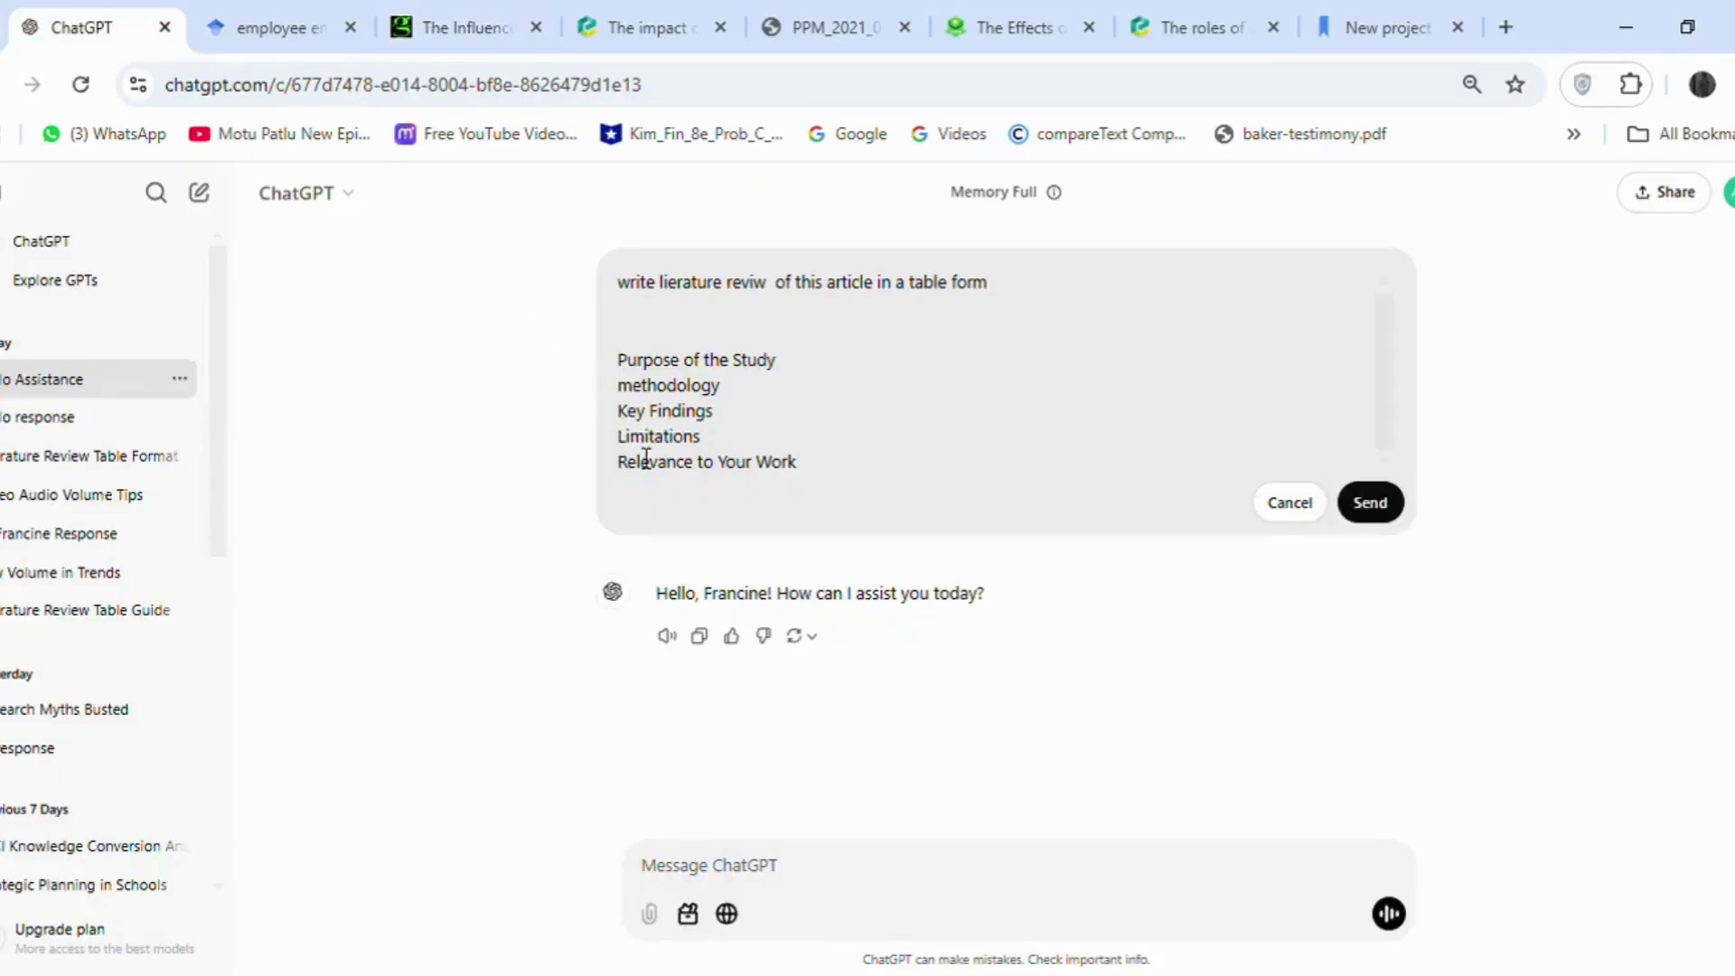
{"action": "key", "text": "Return"}
{"action": "key", "text": "Return"}
{"action": "key", "text": "Return"}
{"action": "key", "text": "Return"}
{"action": "scroll", "coordinate": [636, 457], "scroll_direction": "up", "scroll_amount": 3}
{"action": "left_click", "coordinate": [876, 376]}
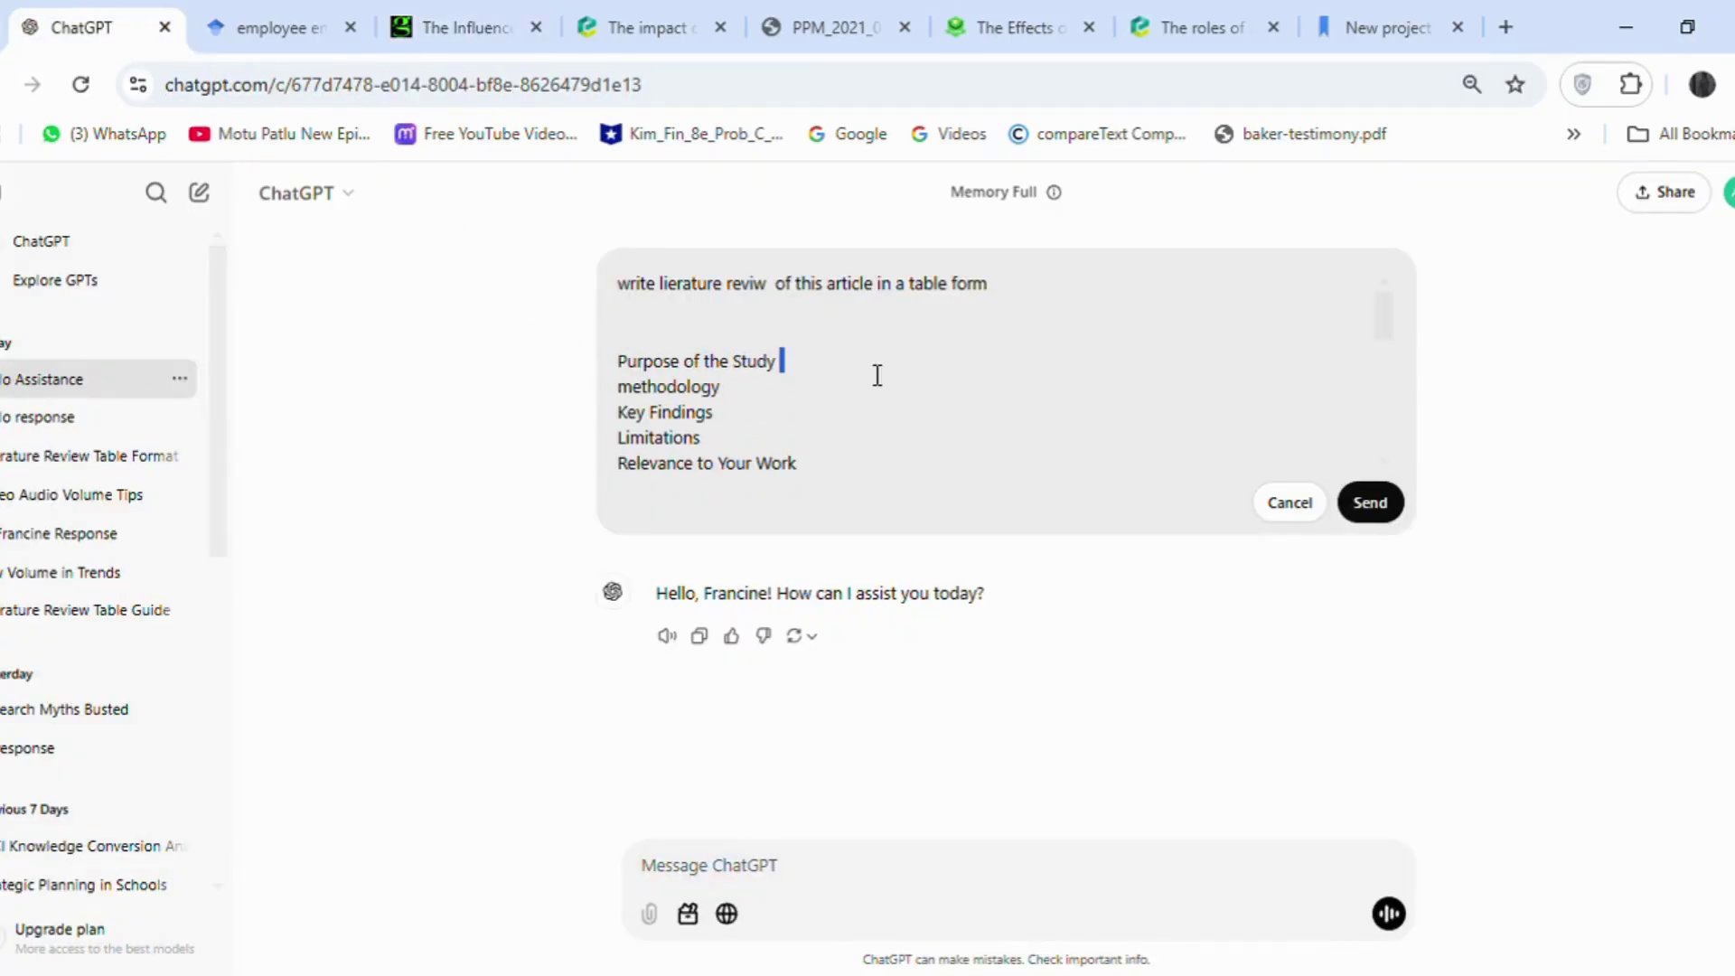
{"action": "triple_click", "coordinate": [876, 375]}
{"action": "left_click", "coordinate": [1318, 451]}
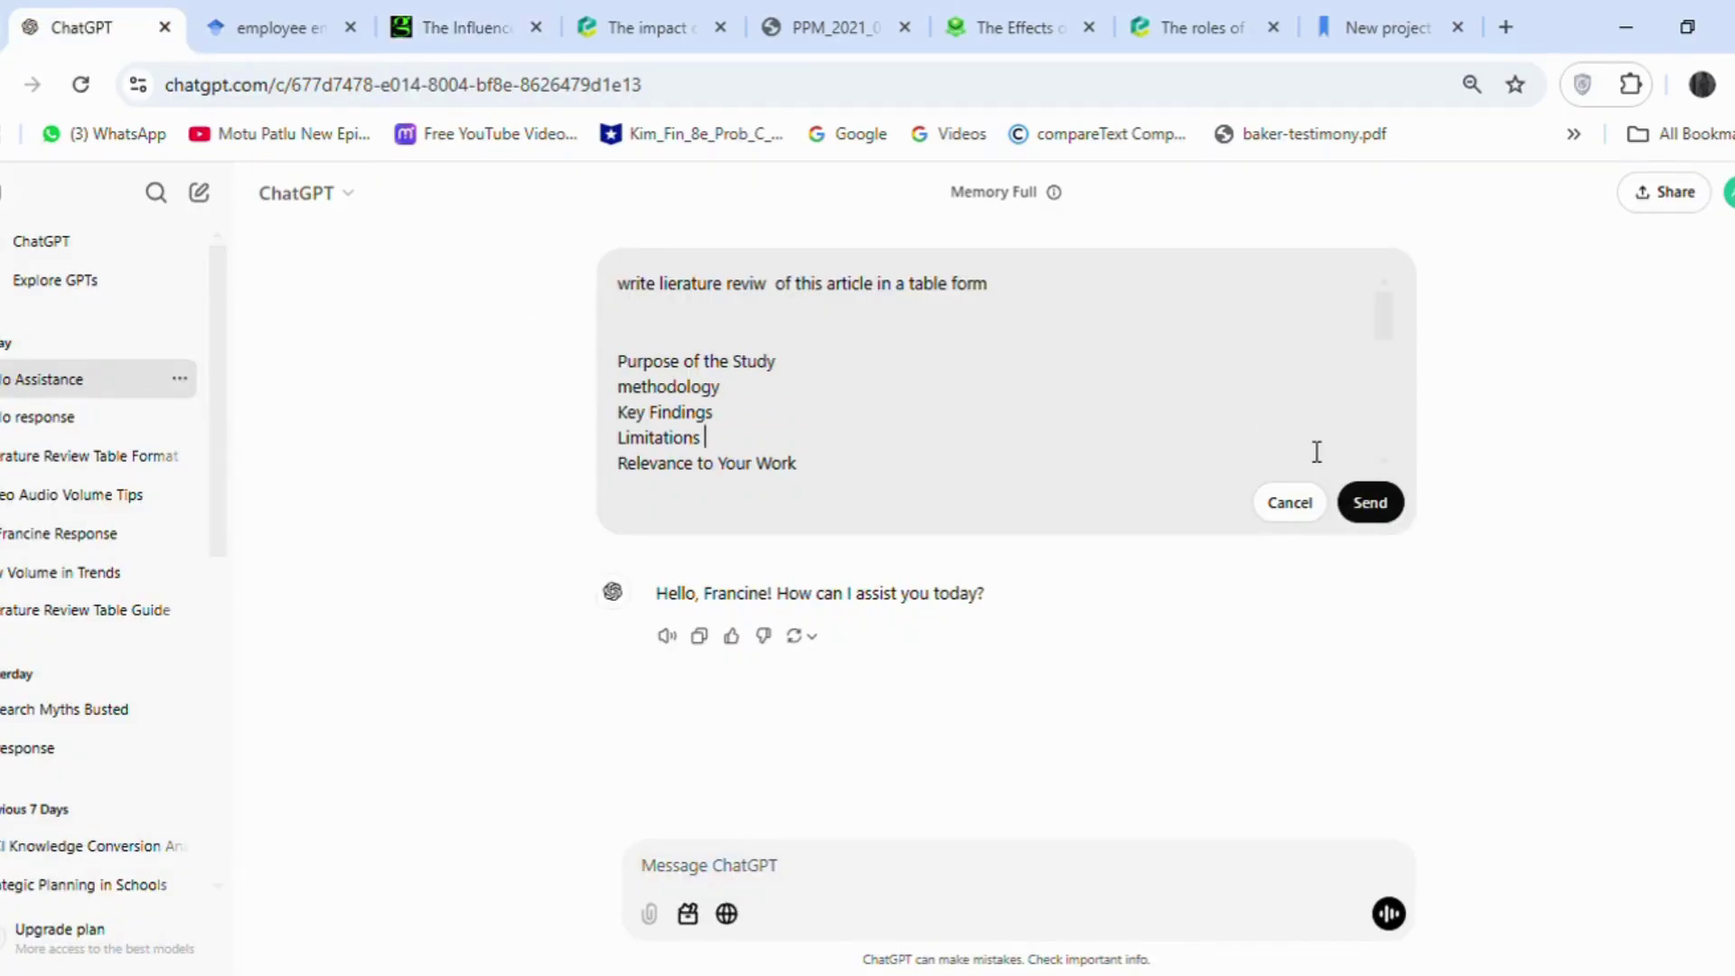
{"action": "left_click", "coordinate": [1396, 506]}
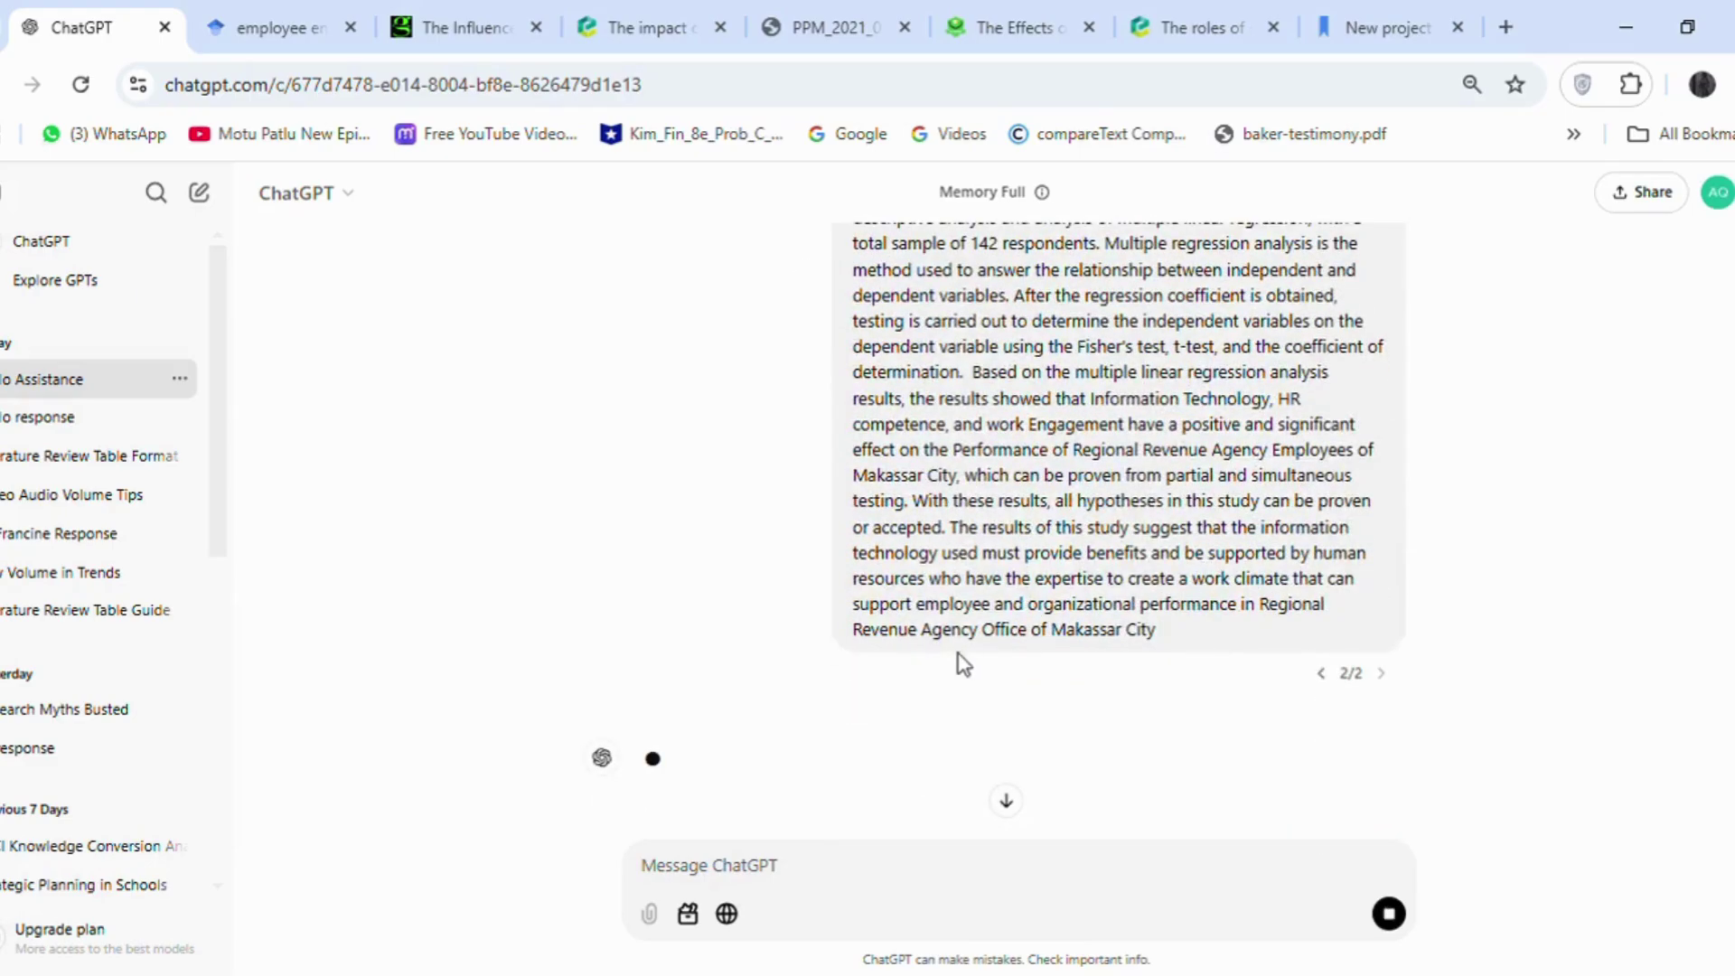
Ask ChatGPT 'please concise and direct' for a shorter summary
{"action": "left_click", "coordinate": [1005, 800]}
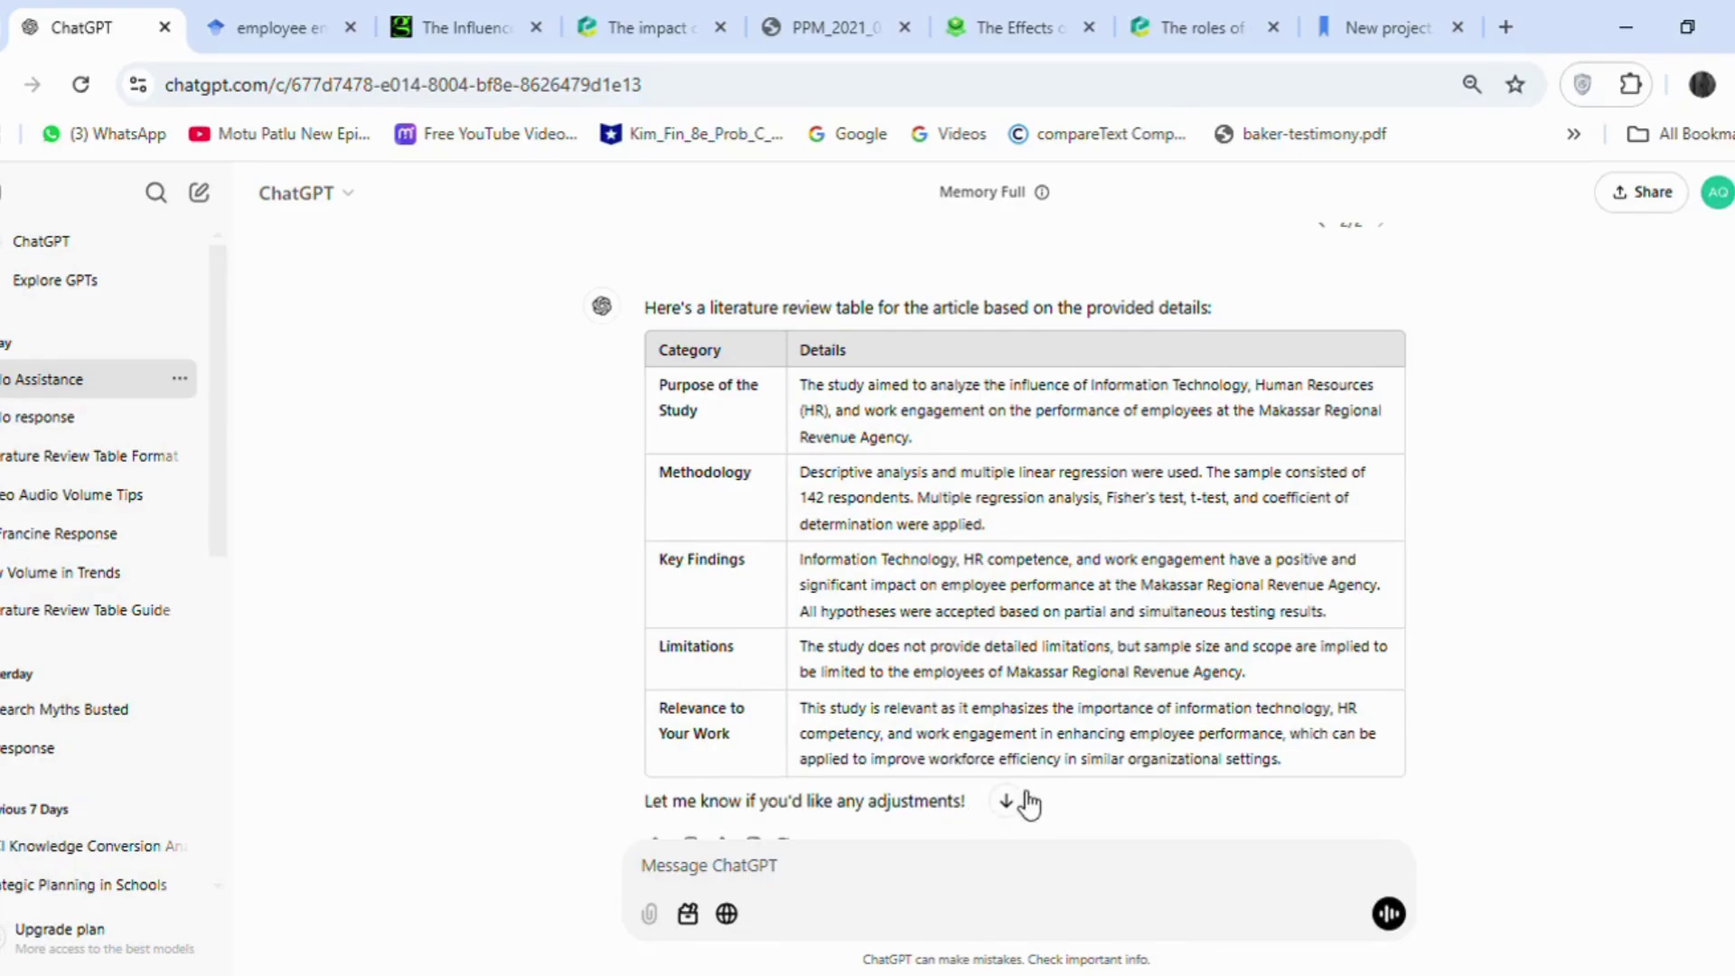
{"action": "scroll", "coordinate": [1023, 803], "scroll_direction": "down", "scroll_amount": 1}
{"action": "type", "text": "please concise and direct"}
{"action": "key", "text": "Return"}
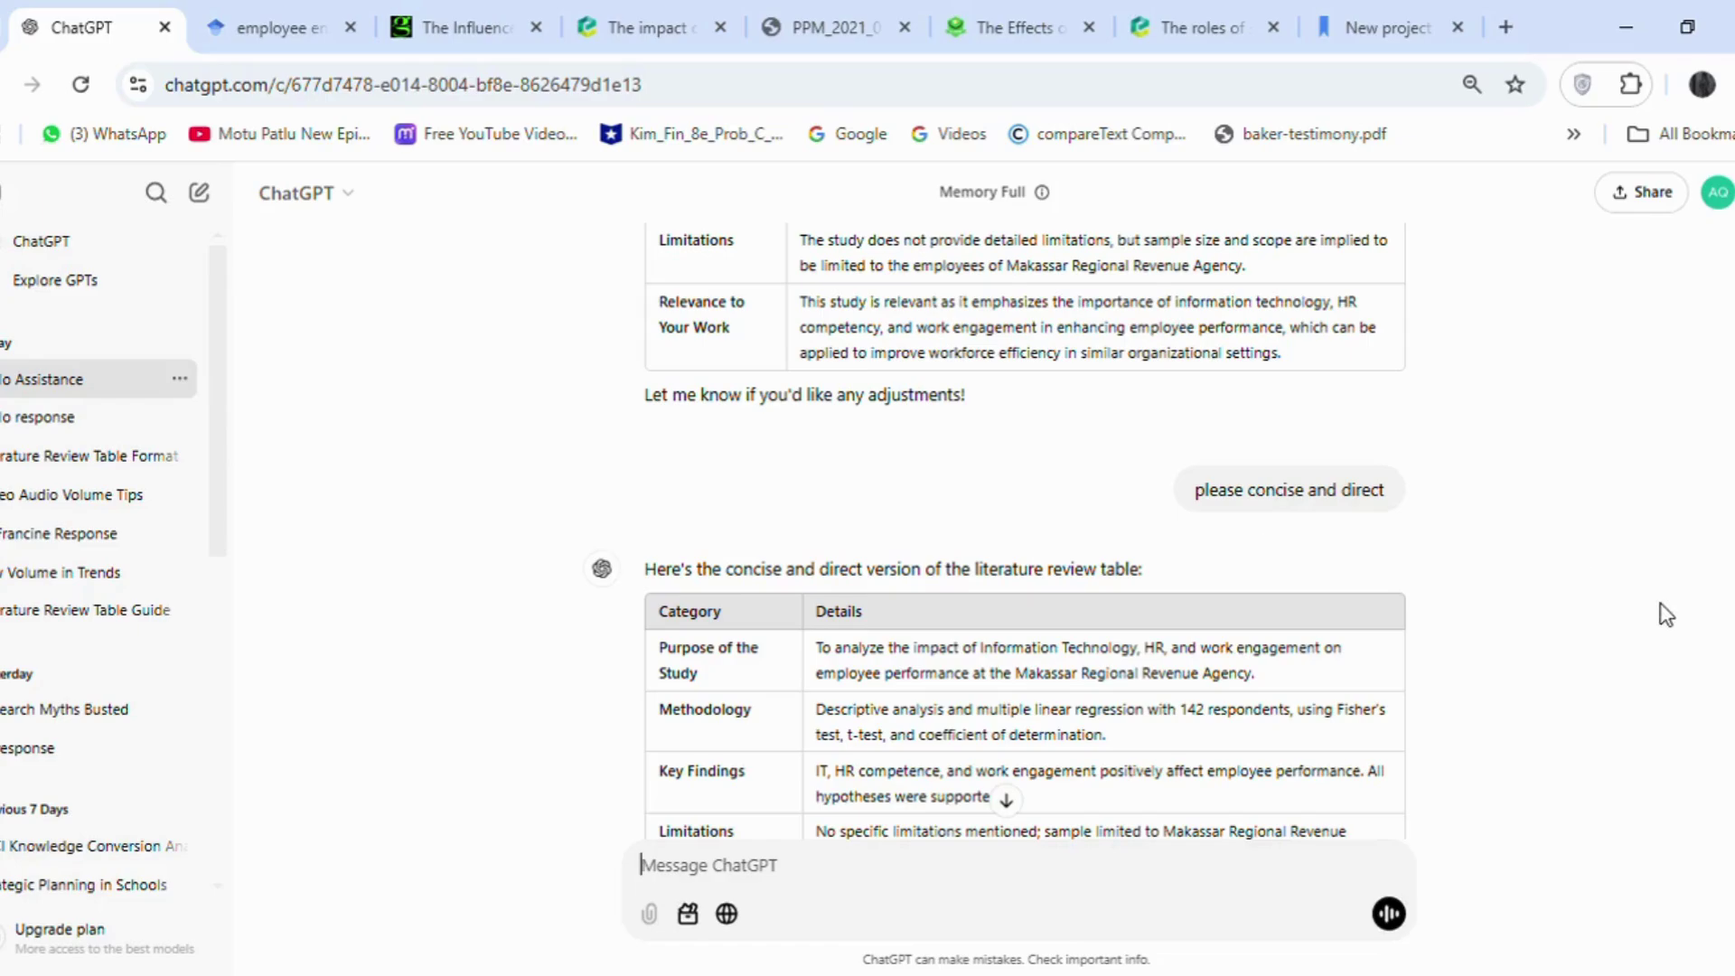
{"action": "key", "text": "alt+Tab"}
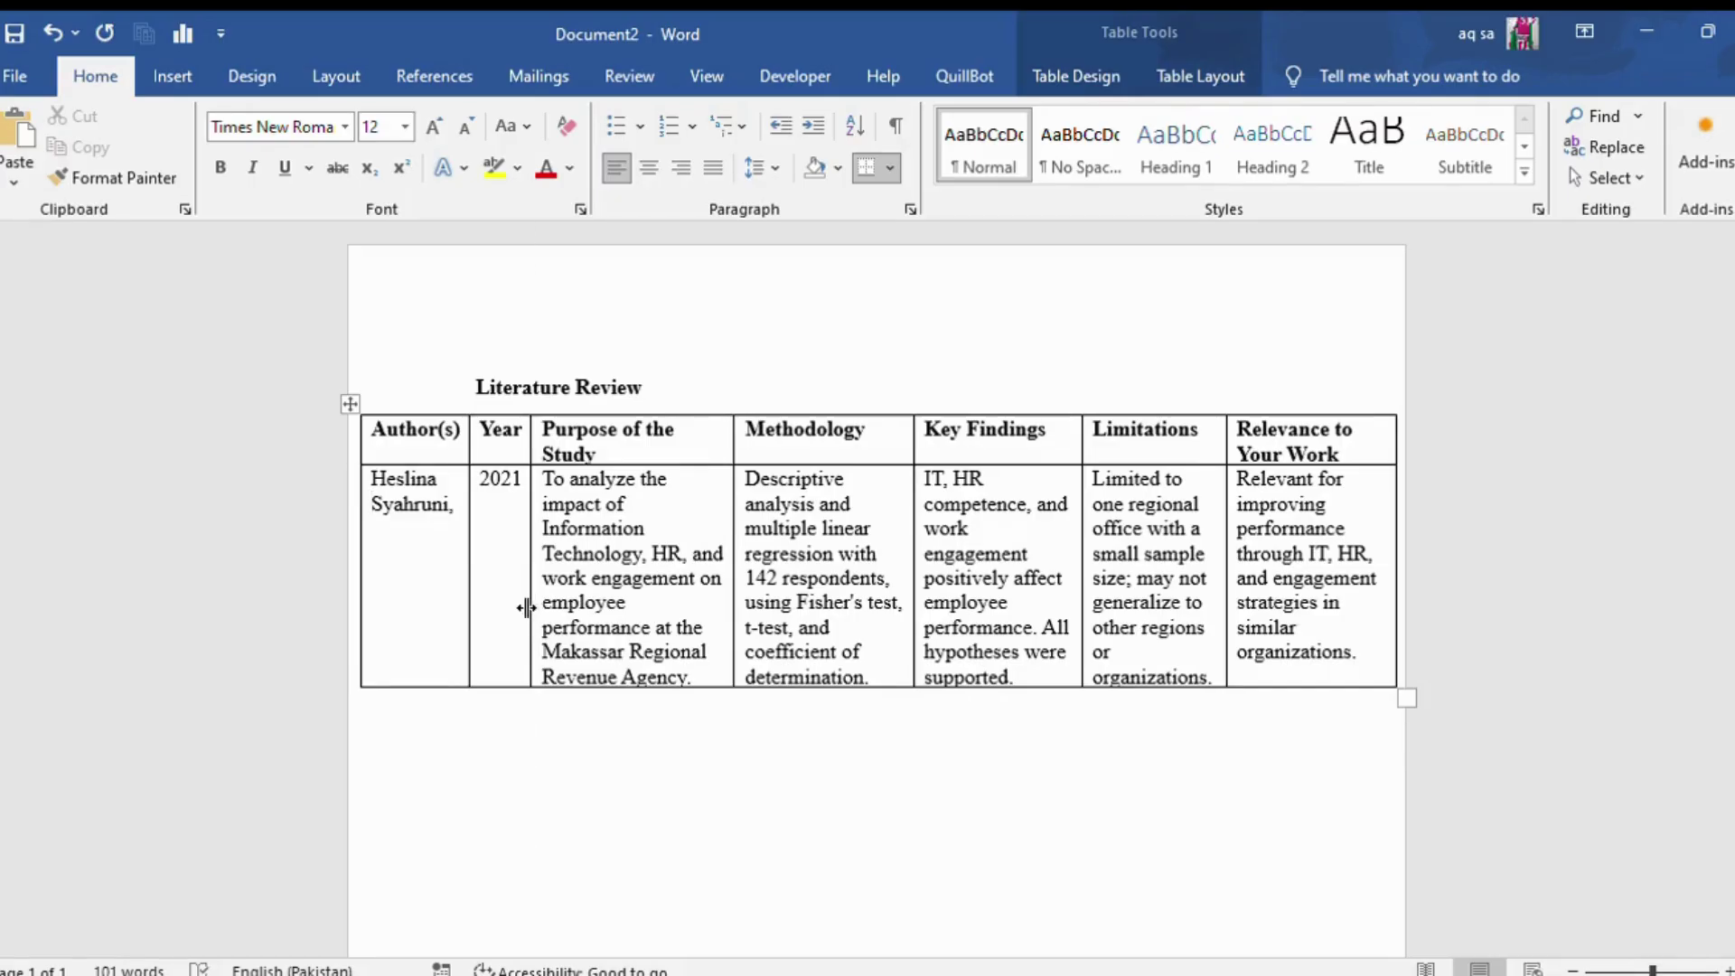
Auto-fit the Purpose of the Study column and paste the key findings into the Ribeiro row
{"action": "double_click", "coordinate": [523, 608]}
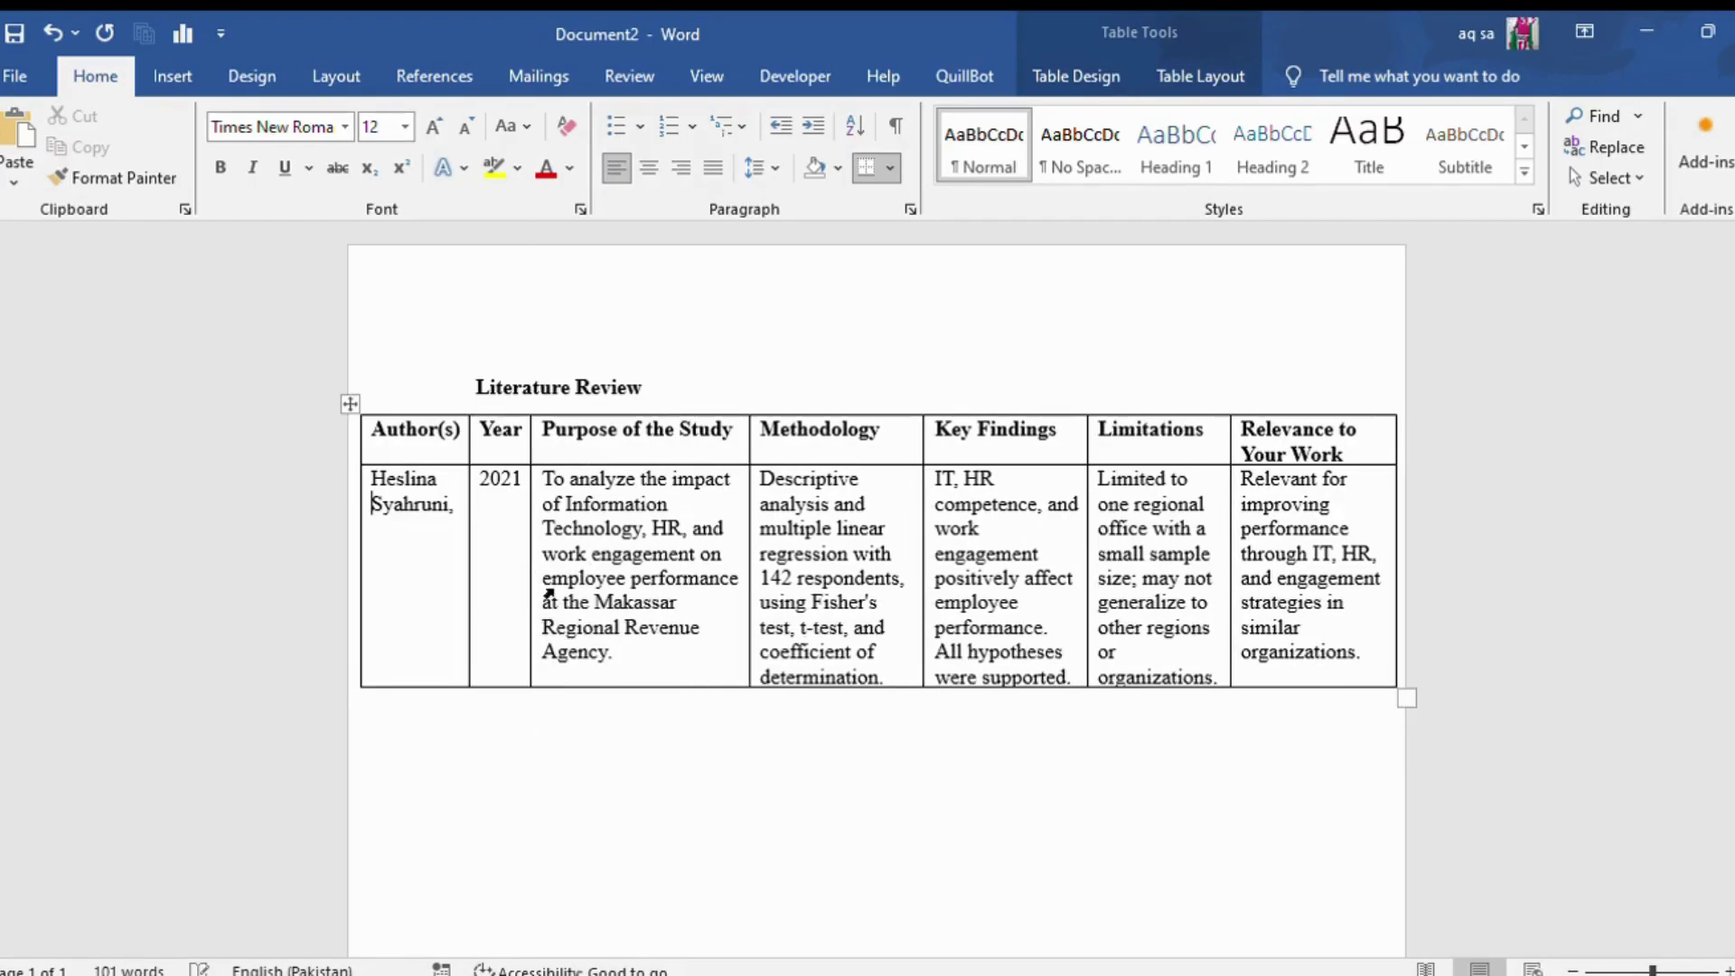
{"action": "double_click", "coordinate": [521, 537]}
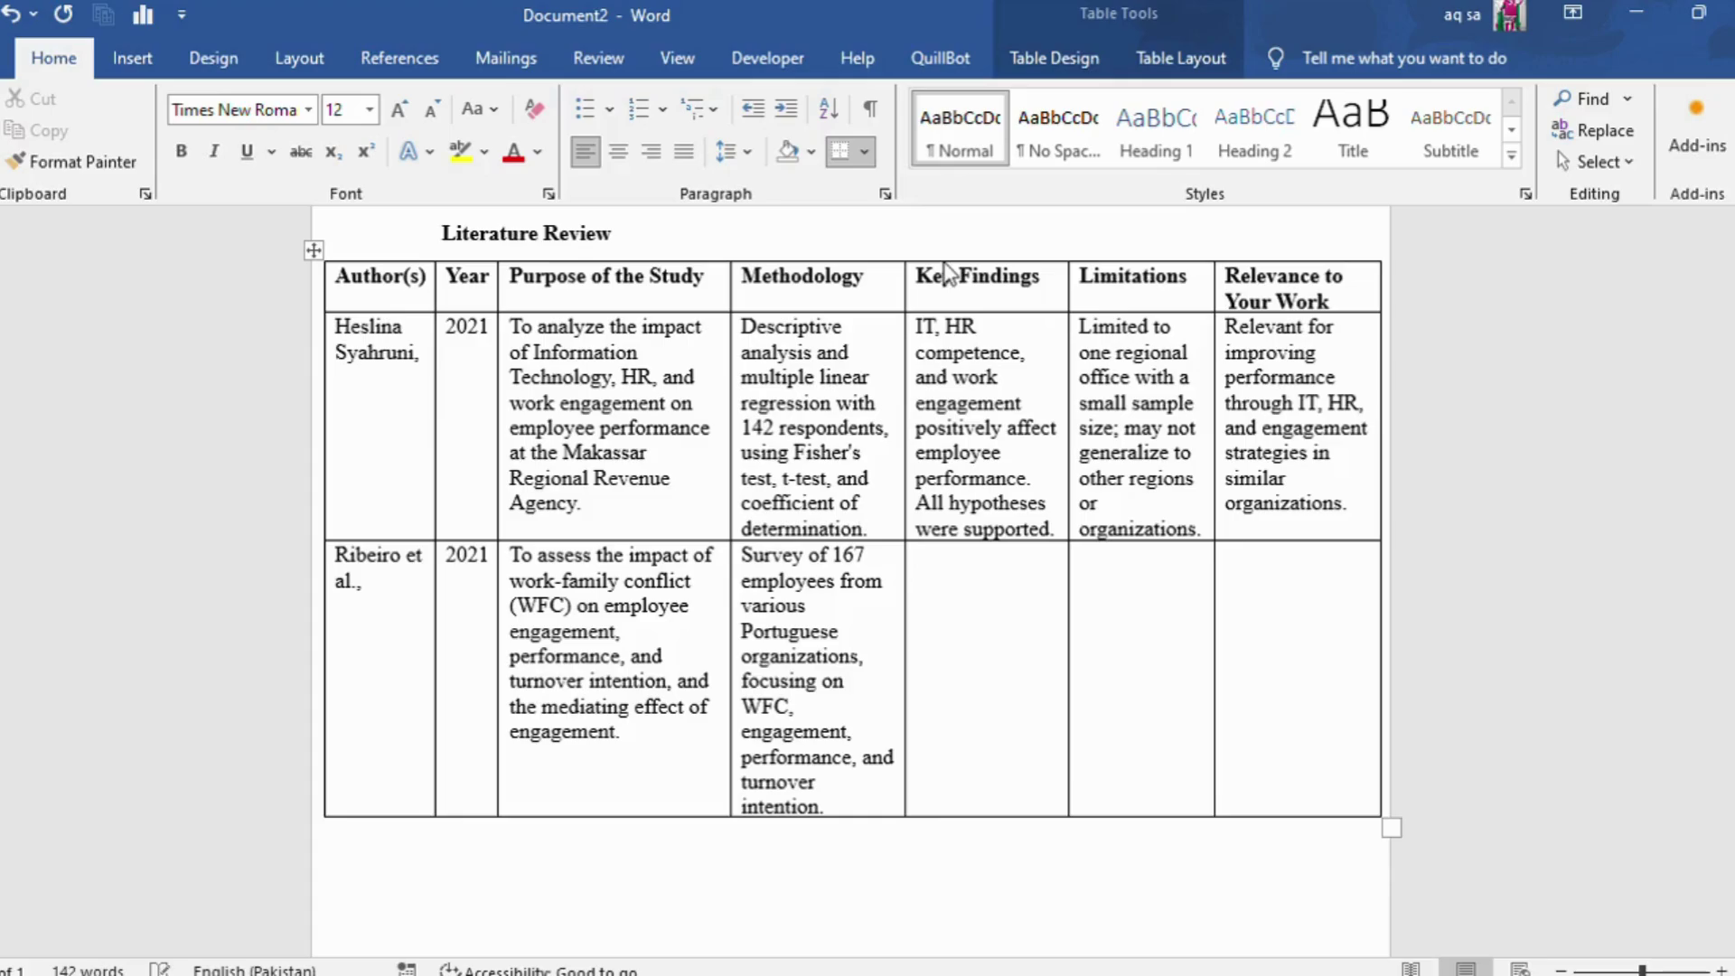
{"action": "type", "text": "Higher WFC leads to lower engagement and greater turnover intention; WFC has no relation to performance; engagement mediates WFC's impact on turnover intention."}
Paste the Ribeiro row's limitations and relevance, matching the relevance text to the table font
{"action": "left_click", "coordinate": [1095, 590]}
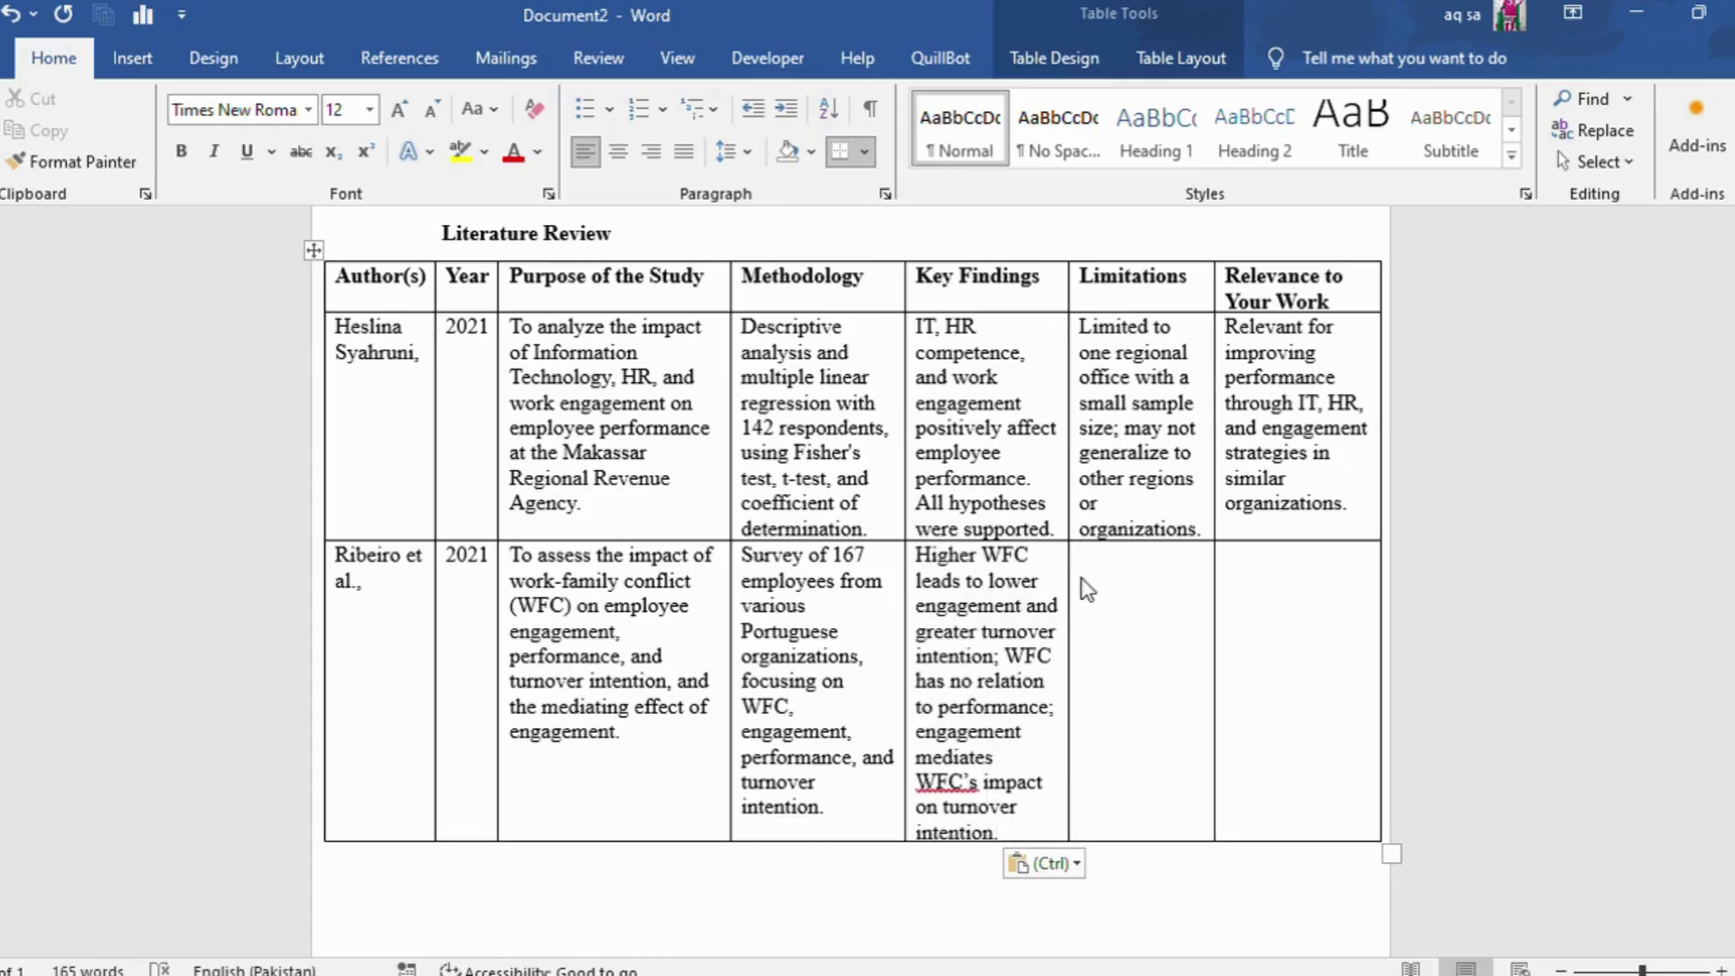
{"action": "type", "text": "Limited to Portuguese organizations; findings may not apply universally across different cultures or work settings."}
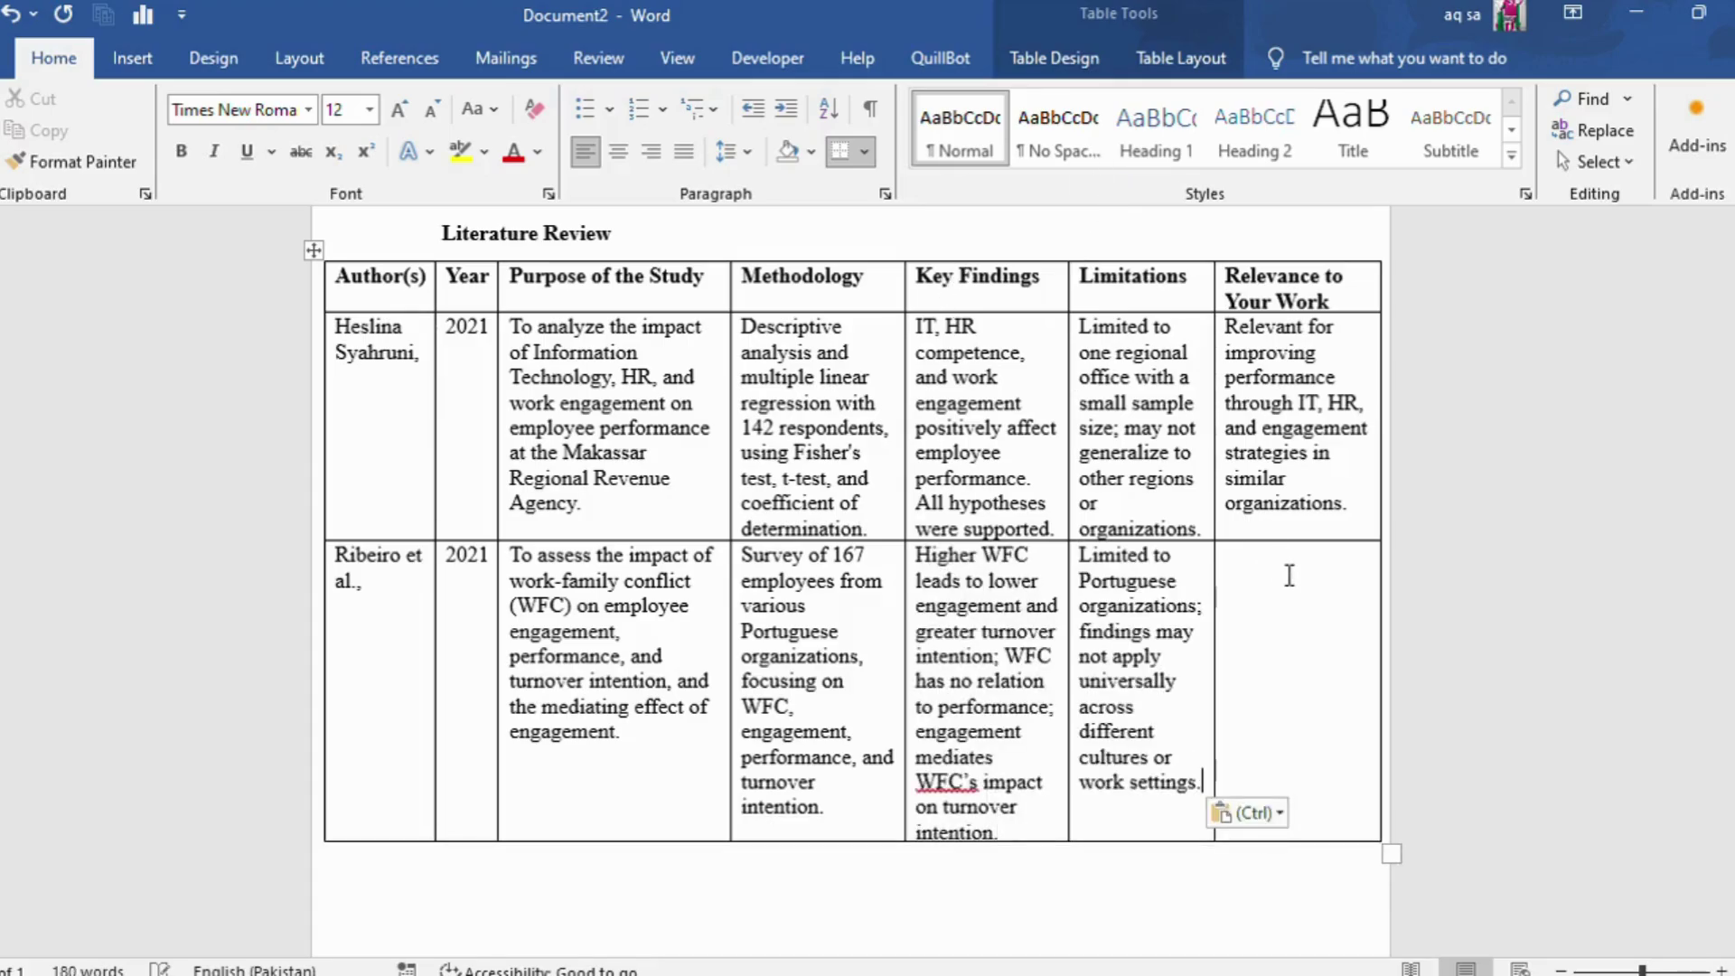
{"action": "left_click", "coordinate": [1289, 576]}
{"action": "key", "text": "ctrl+v"}
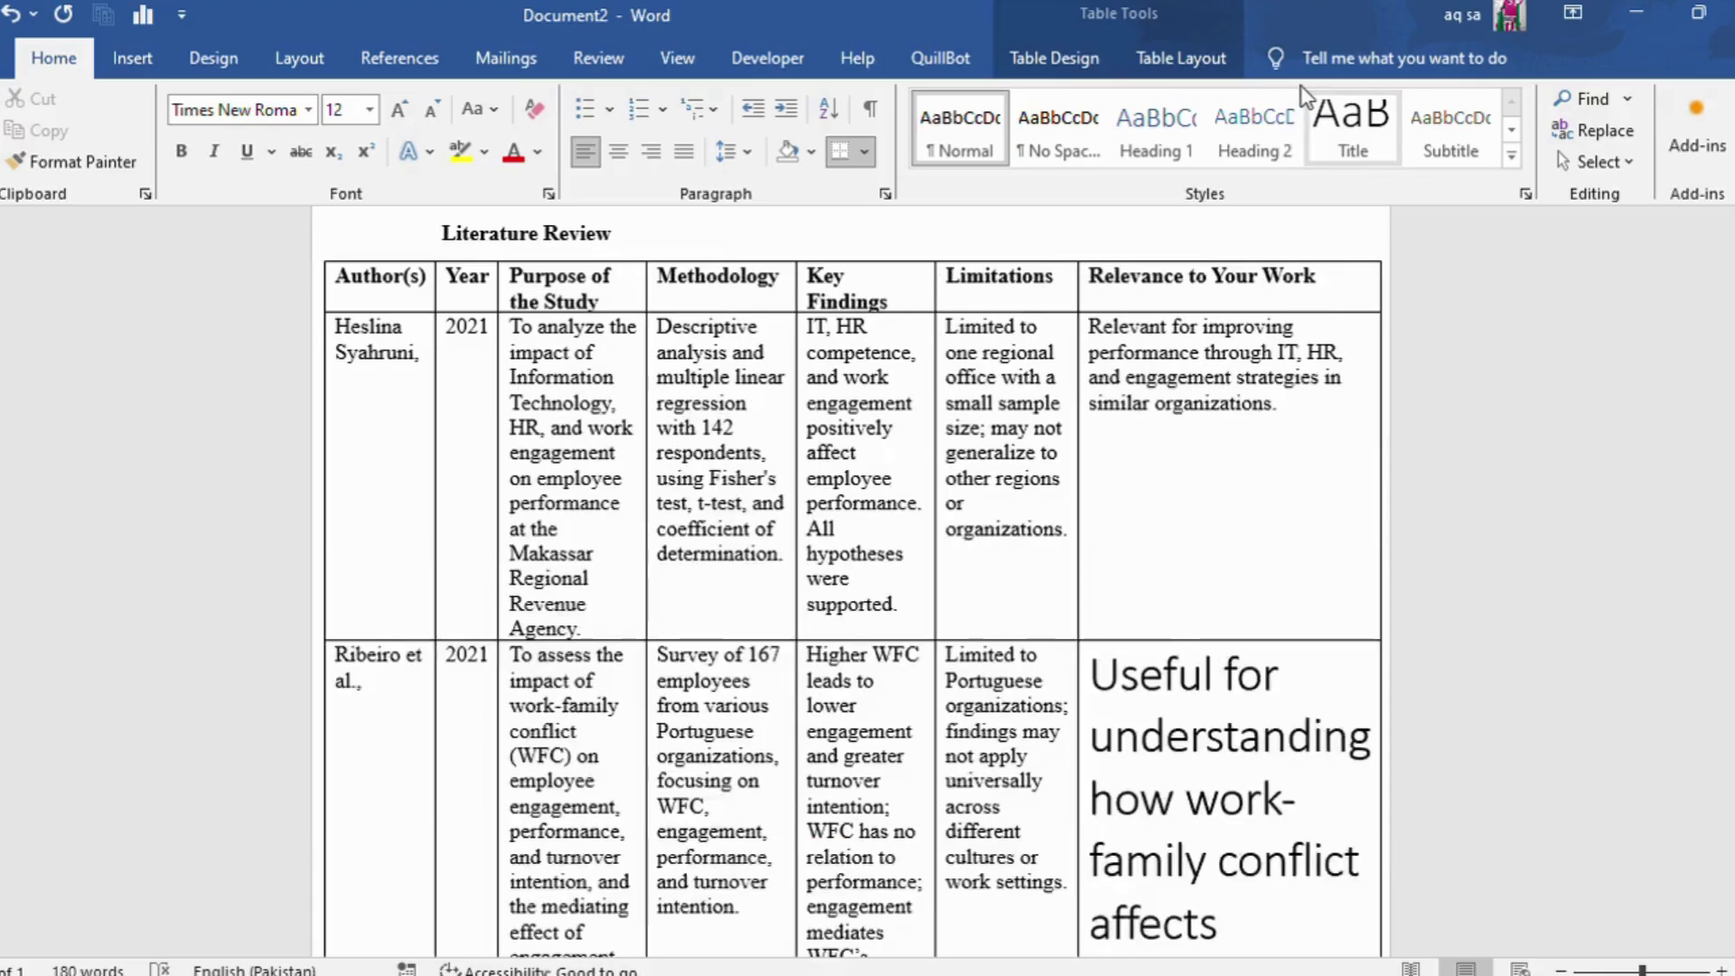
{"action": "key", "text": "ctrl+t"}
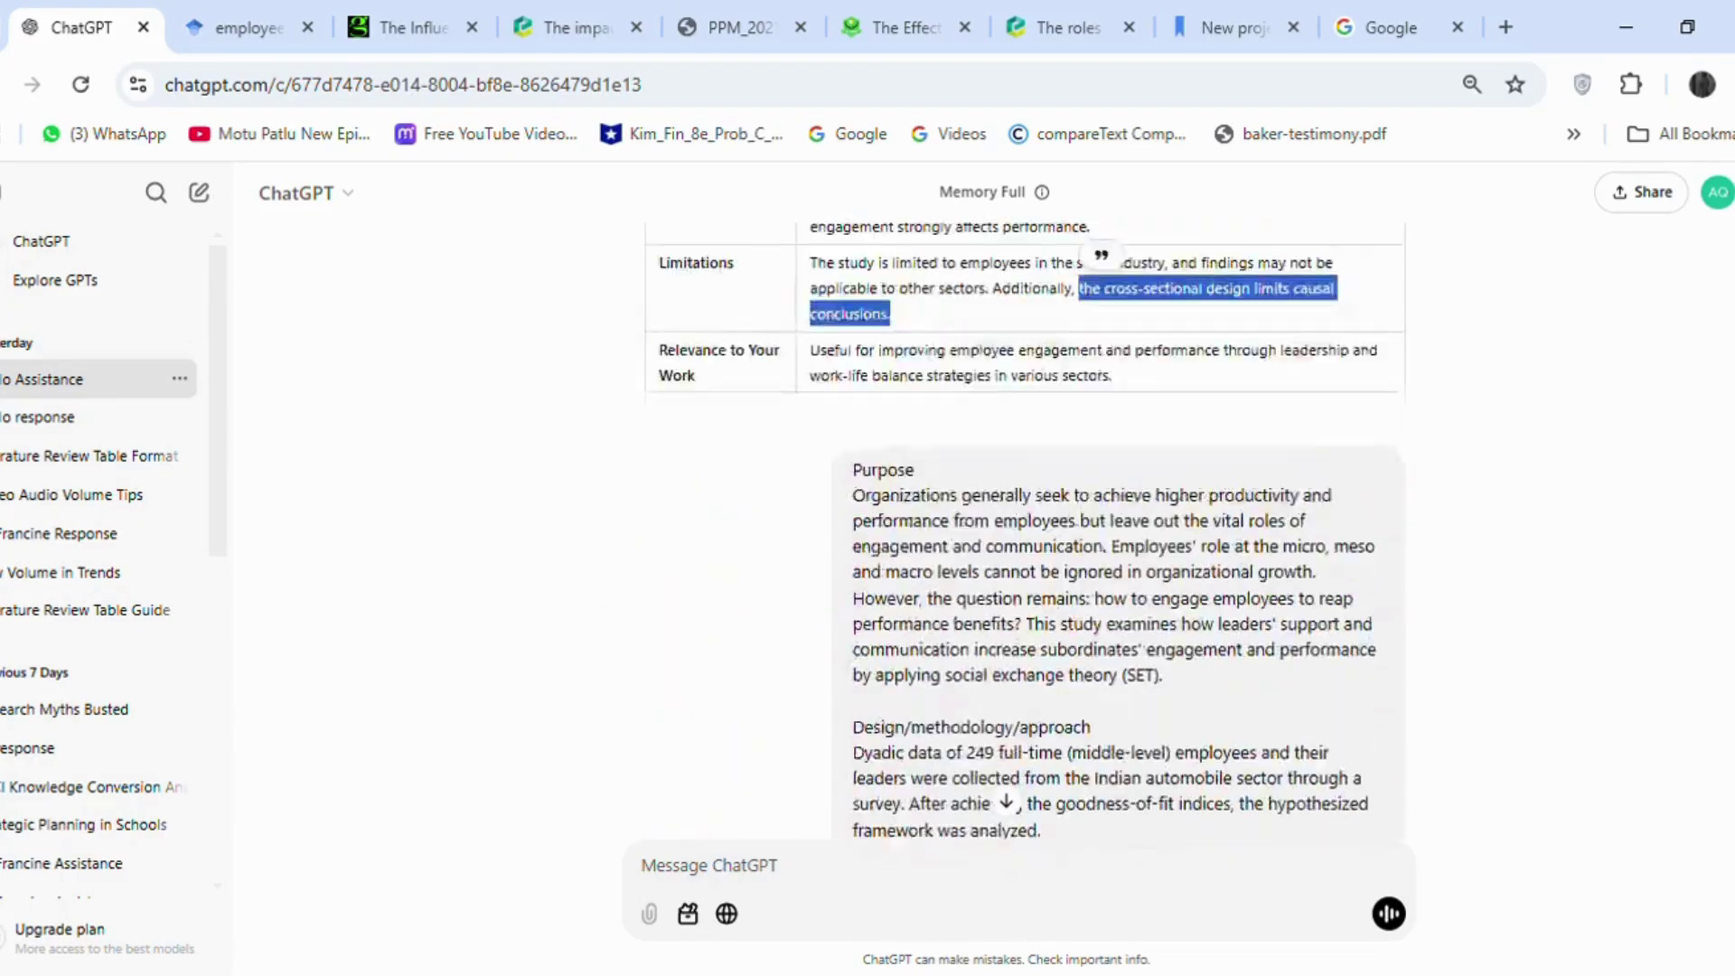
{"action": "scroll", "coordinate": [1317, 578], "scroll_direction": "up", "scroll_amount": 3}
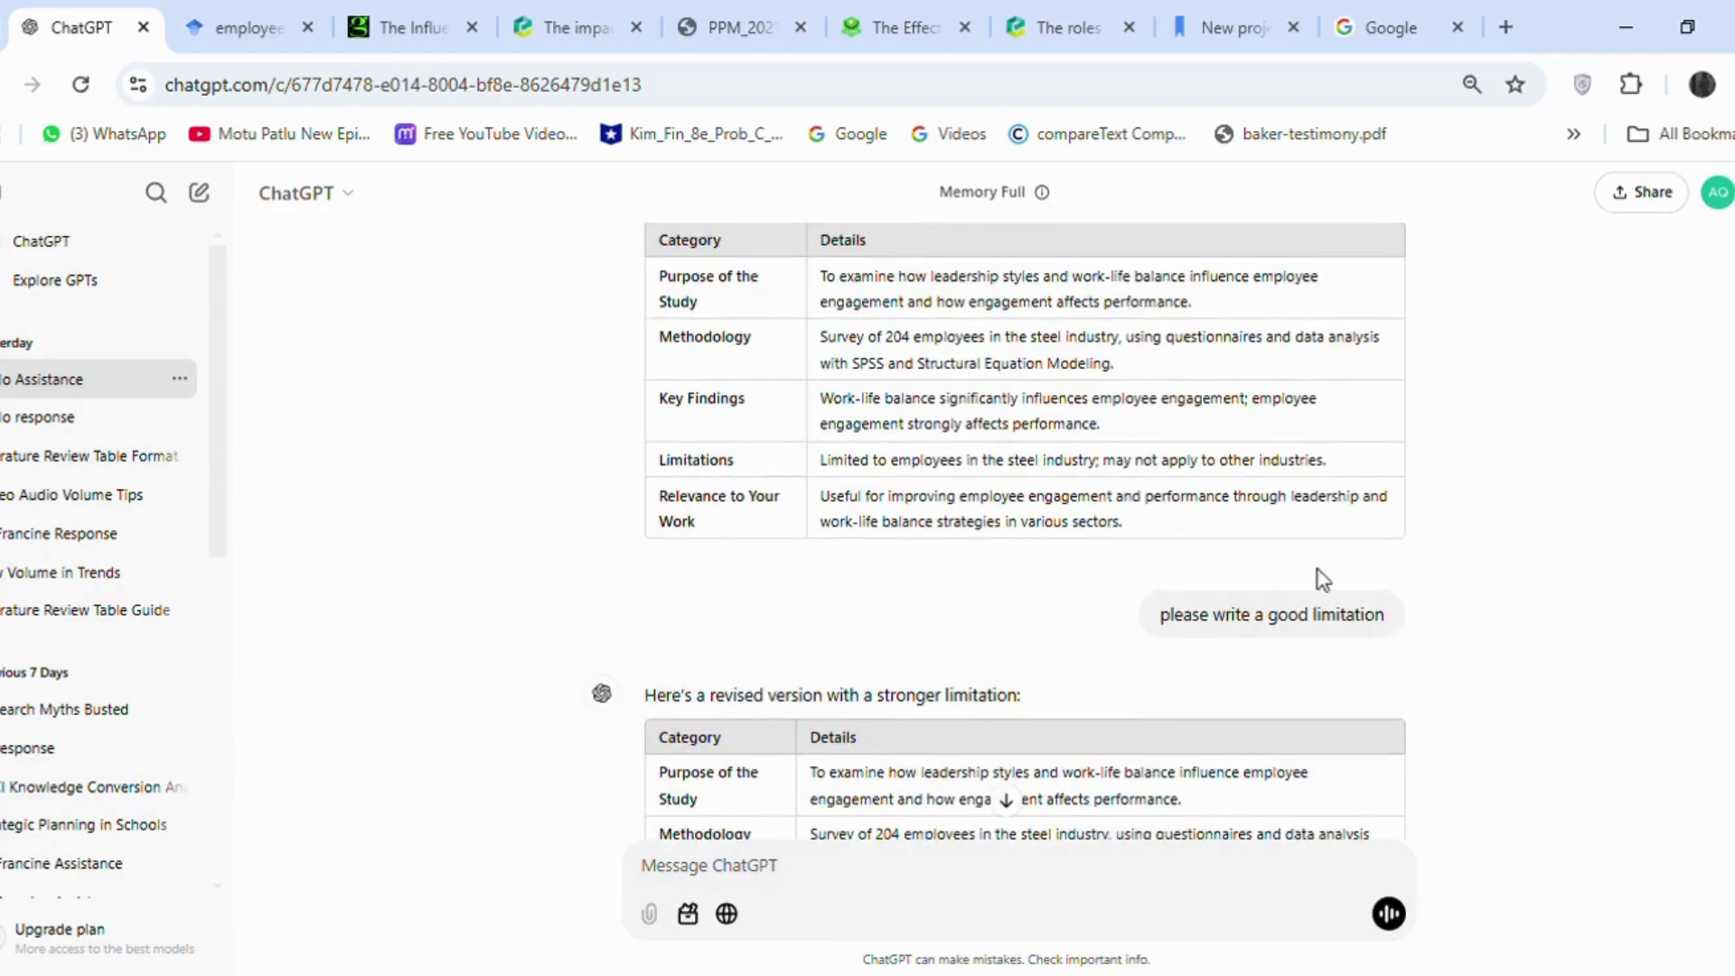
{"action": "left_click_drag", "start_coordinate": [1327, 461], "coordinate": [649, 455]}
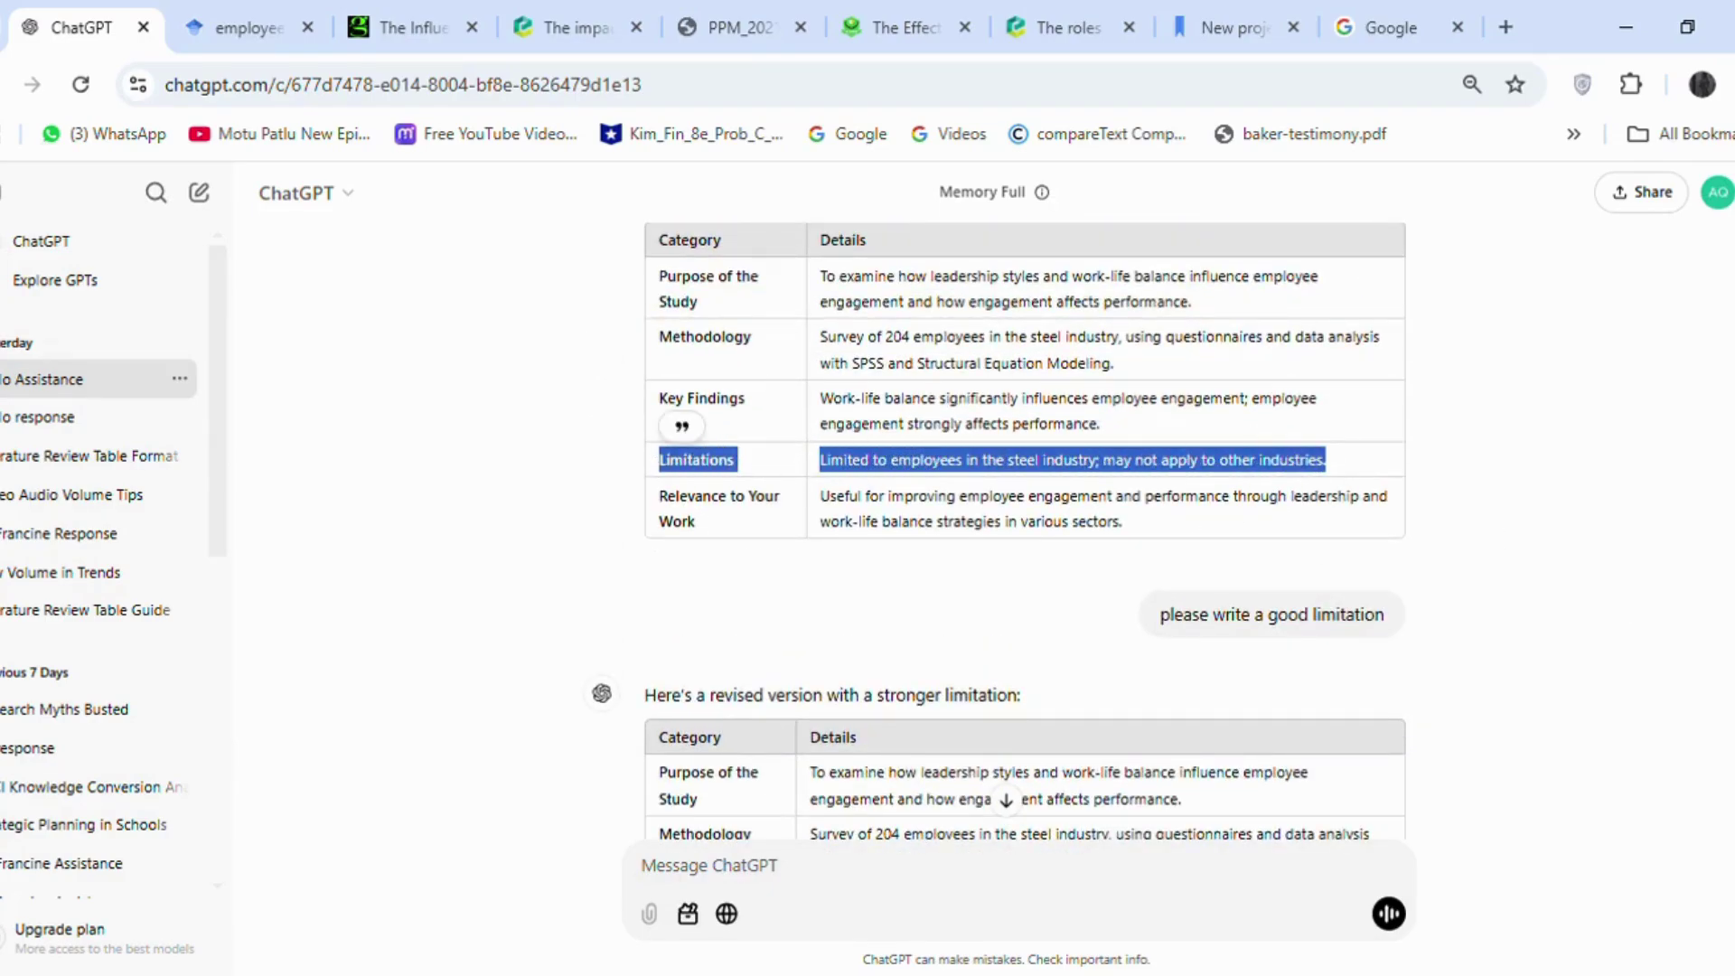
{"action": "scroll", "coordinate": [1728, 640], "scroll_direction": "down", "scroll_amount": 3}
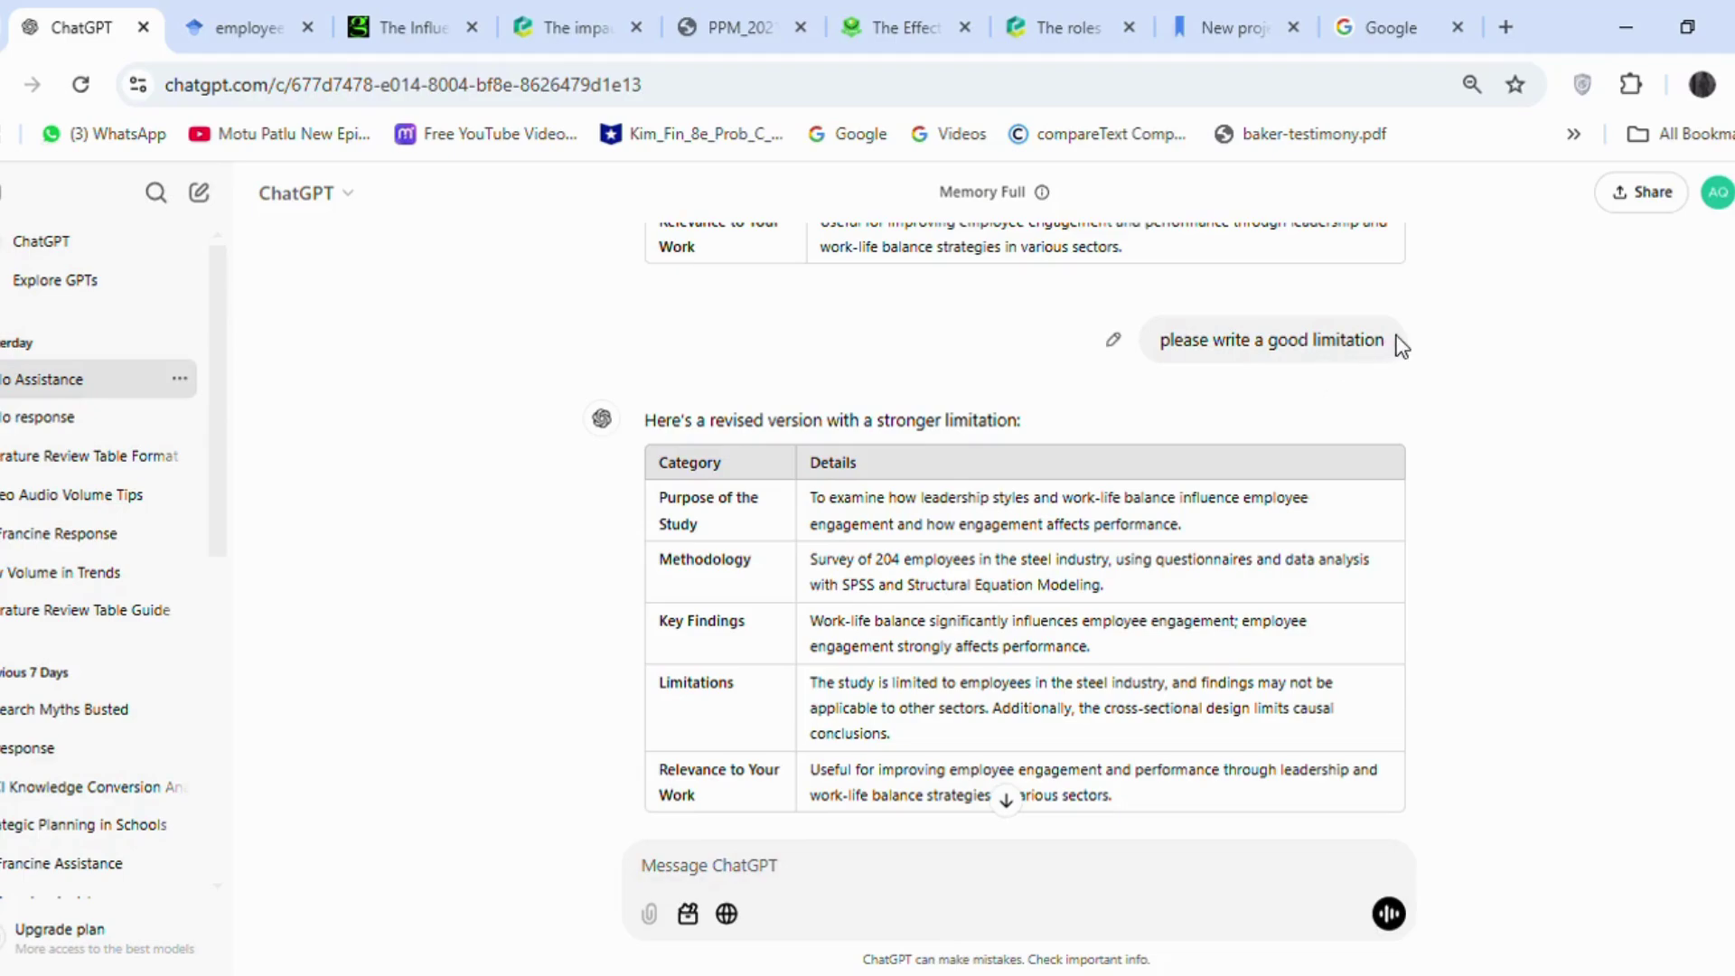
{"action": "left_click_drag", "start_coordinate": [1400, 346], "coordinate": [1151, 314]}
{"action": "left_click", "coordinate": [1204, 474]}
{"action": "left_click_drag", "start_coordinate": [1044, 739], "coordinate": [1111, 728]}
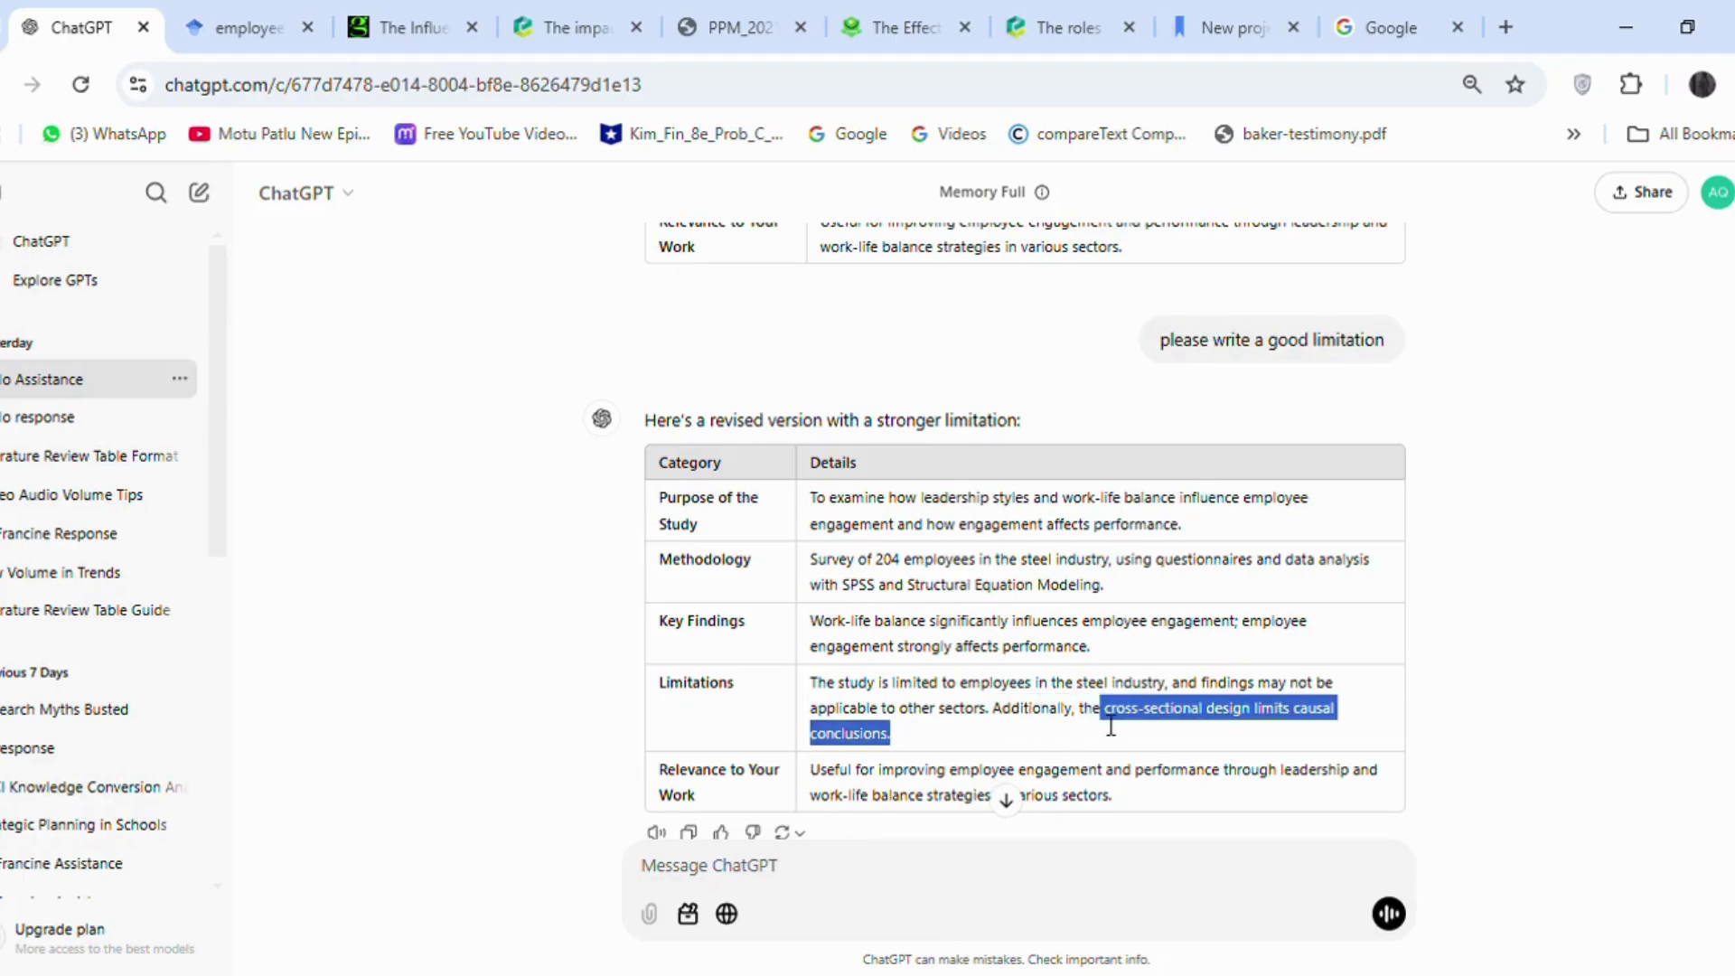